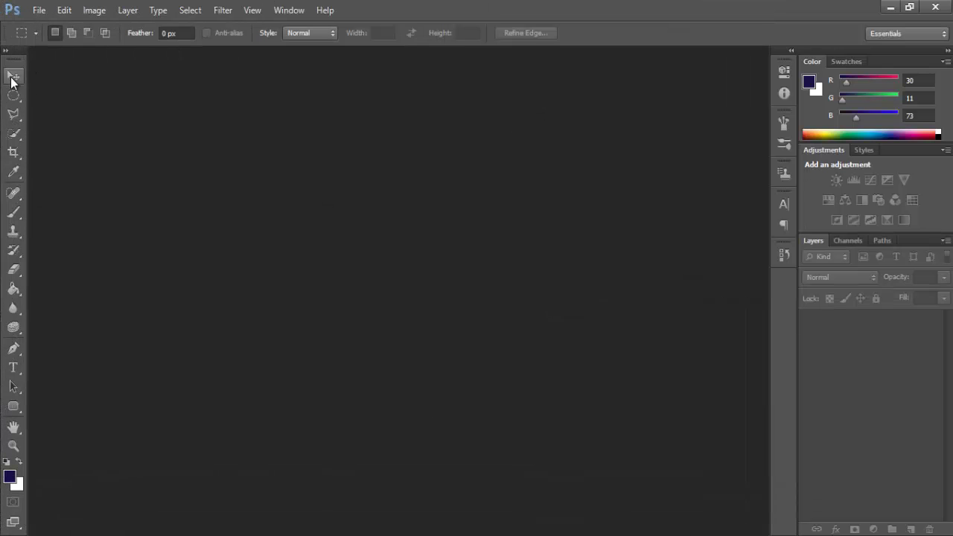
# - Select the Move tool in the empty Photoshop workspace
pyautogui.click(12, 78)
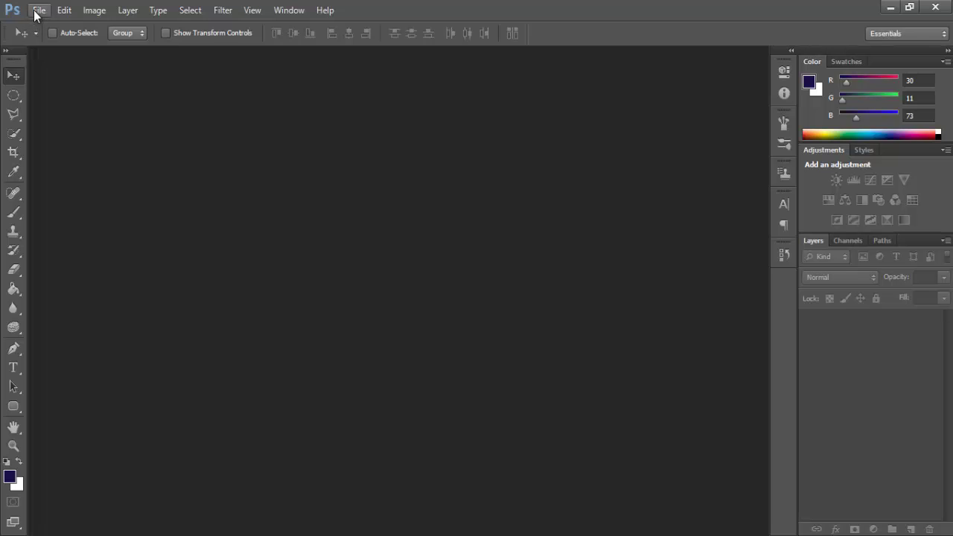
# - Create a new Default Photoshop Size document and select the standard Pen Tool
pyautogui.click(36, 15)
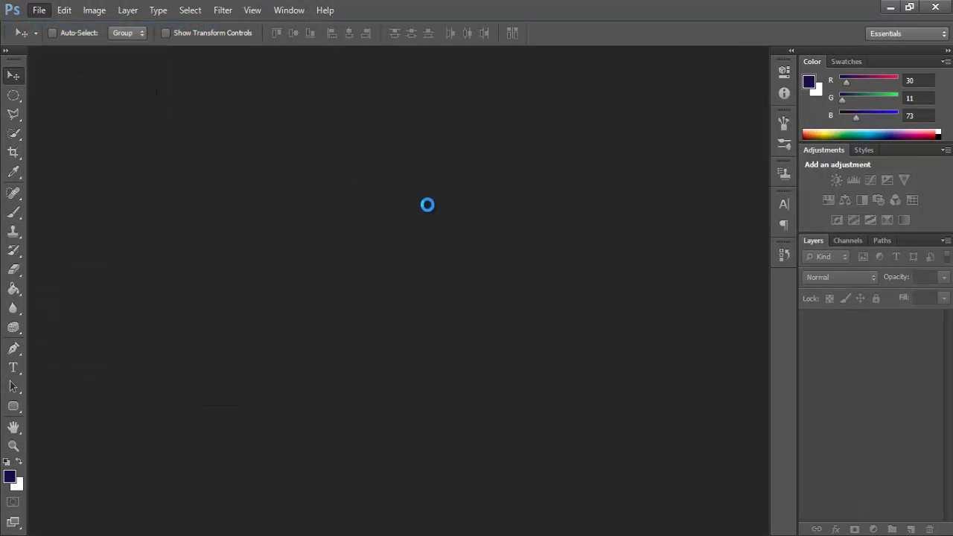
pyautogui.click(431, 149)
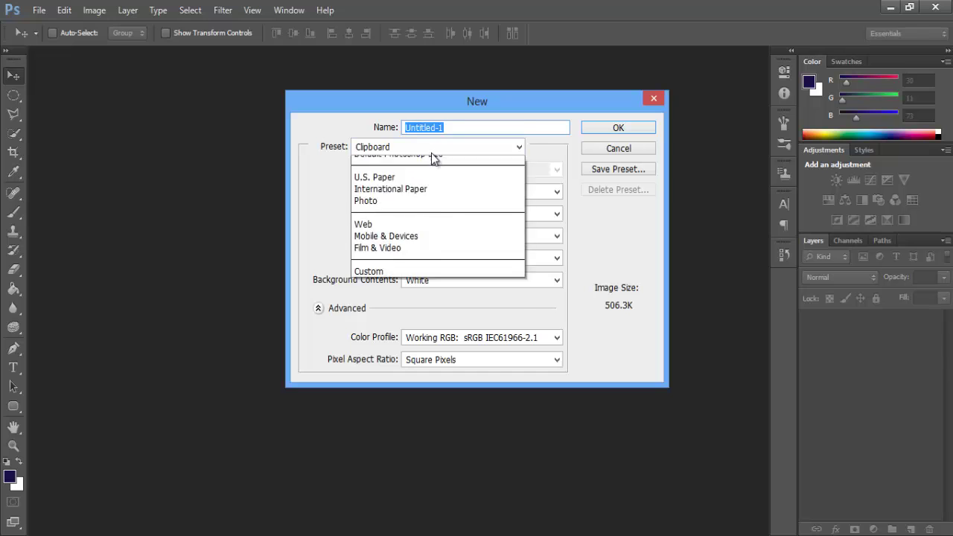
pyautogui.click(415, 175)
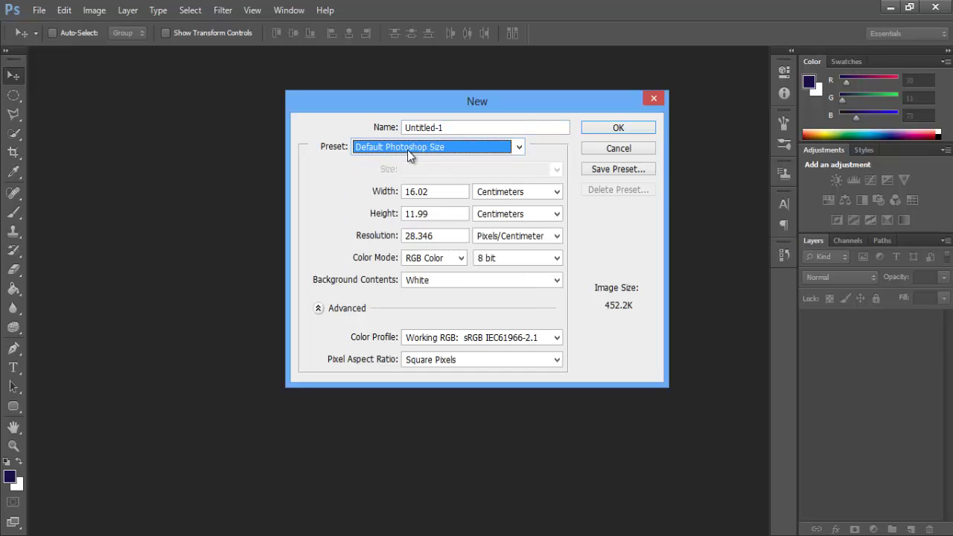
pyautogui.click(628, 130)
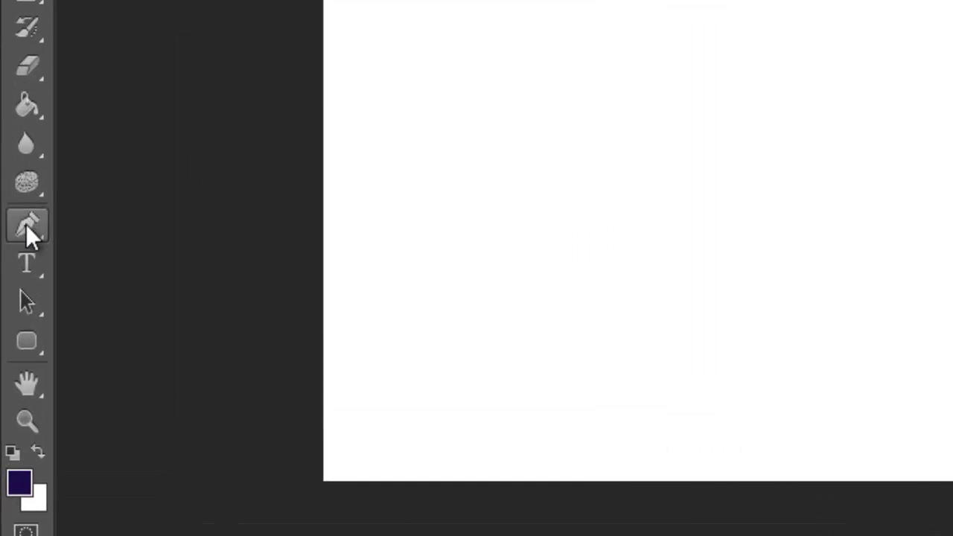
pyautogui.rightClick(26, 226)
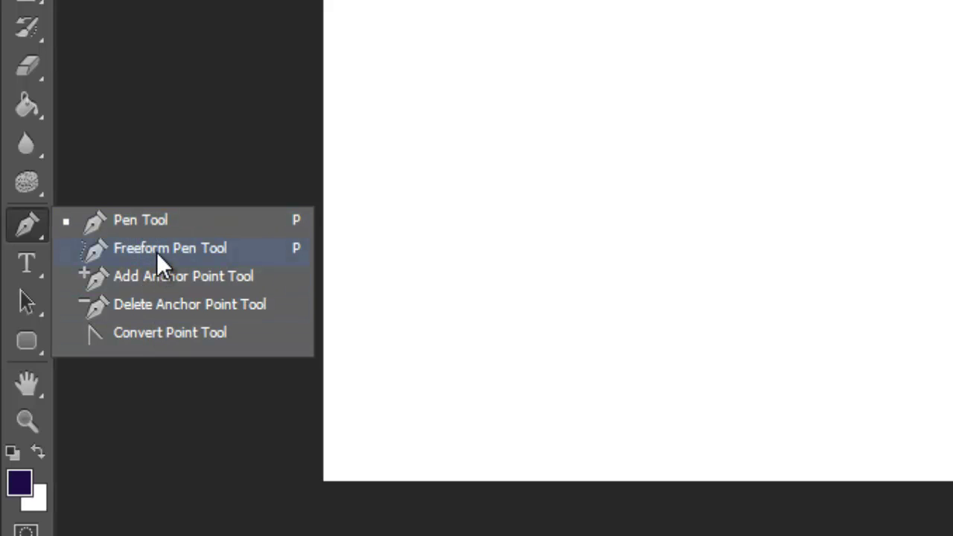
pyautogui.click(61, 300)
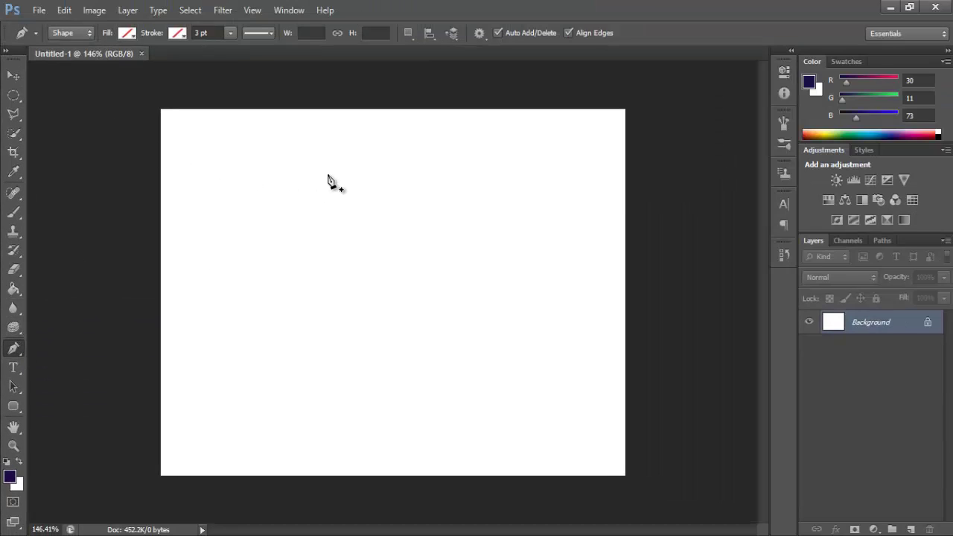
pyautogui.scroll(1, 362, 208)
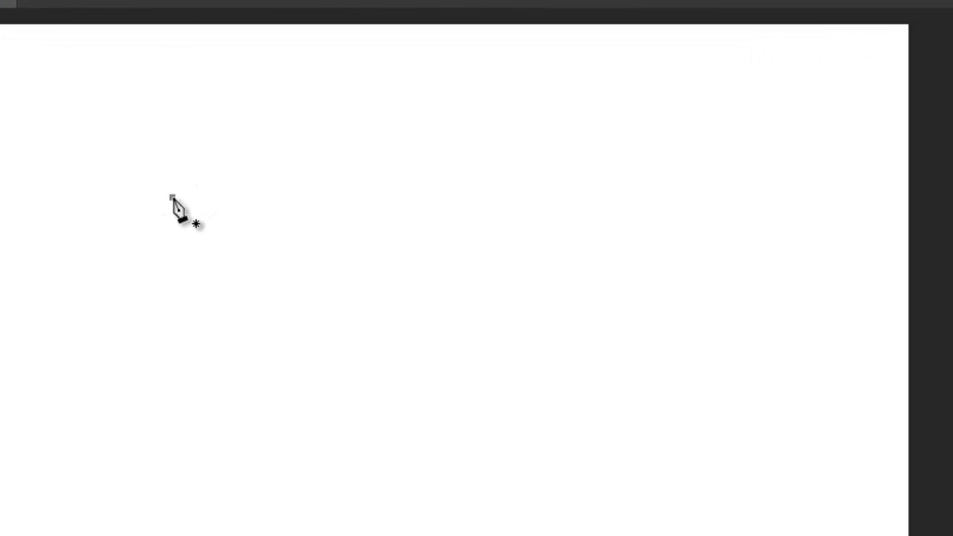
pyautogui.click(208, 180)
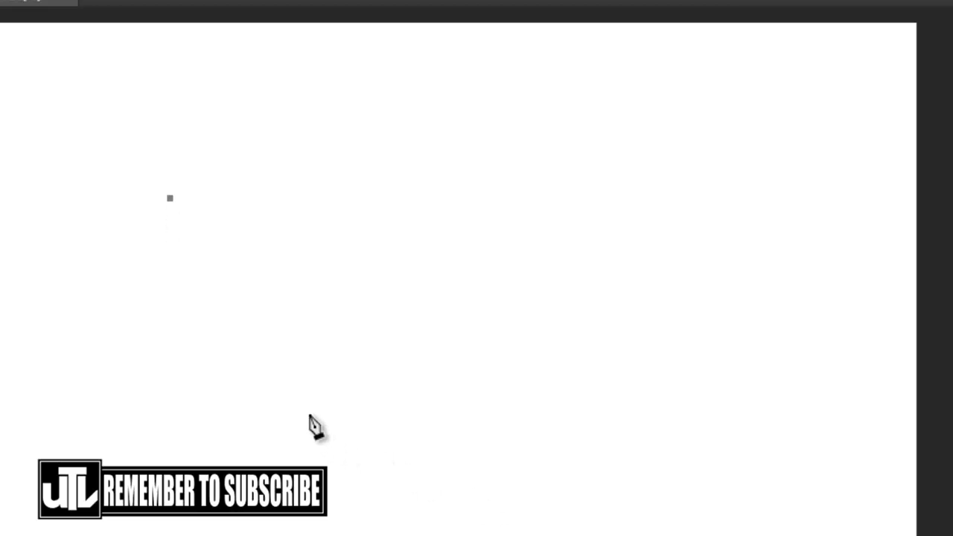
pyautogui.click(359, 413)
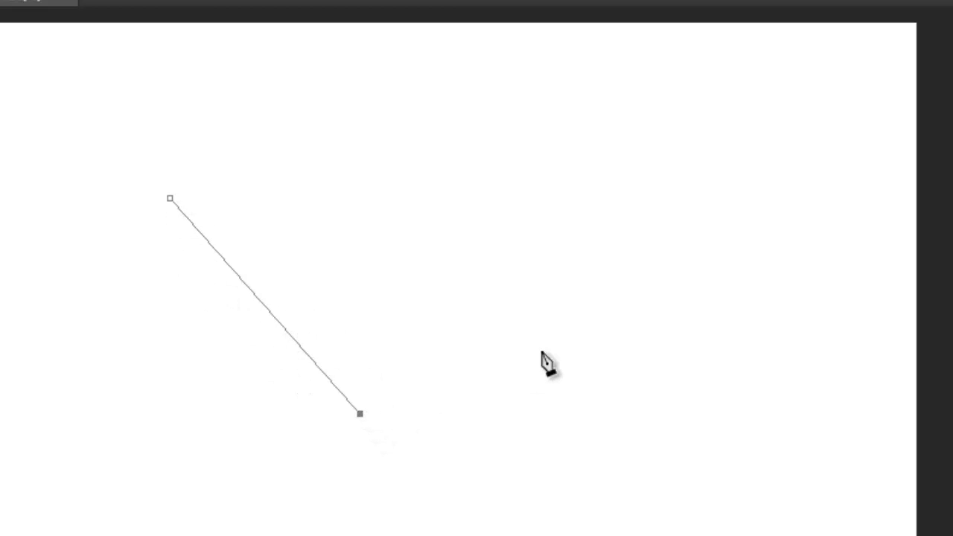
pyautogui.click(589, 262)
pyautogui.click(293, 73)
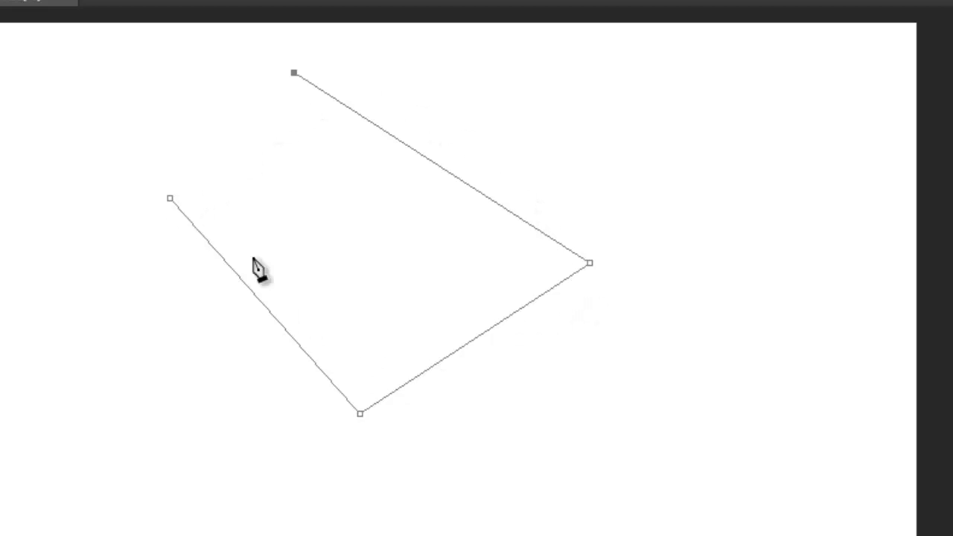
pyautogui.click(170, 198)
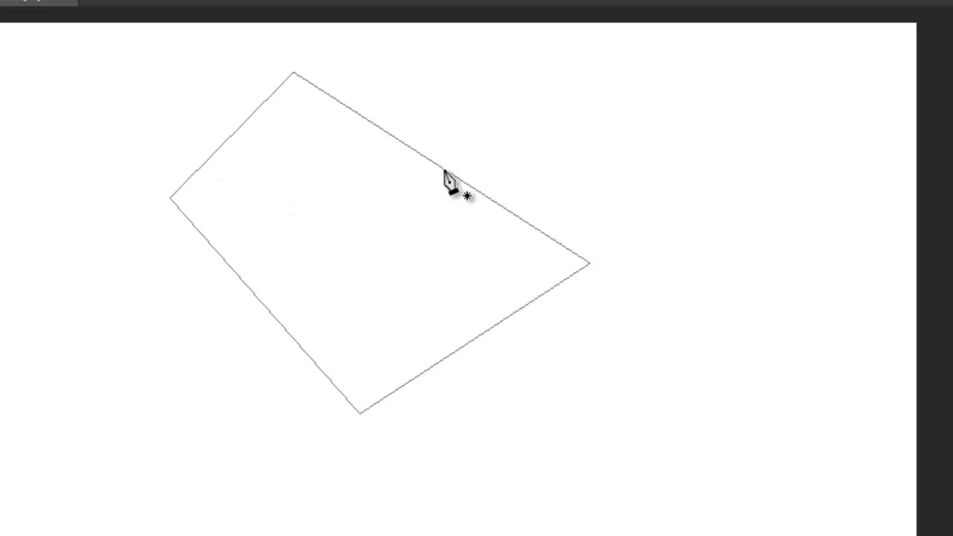
pyautogui.hotkey('ctrl', 'alt', 'z')
pyautogui.hotkey('ctrl', 'alt', 'z')
pyautogui.hotkey('ctrl', 'alt', 'z')
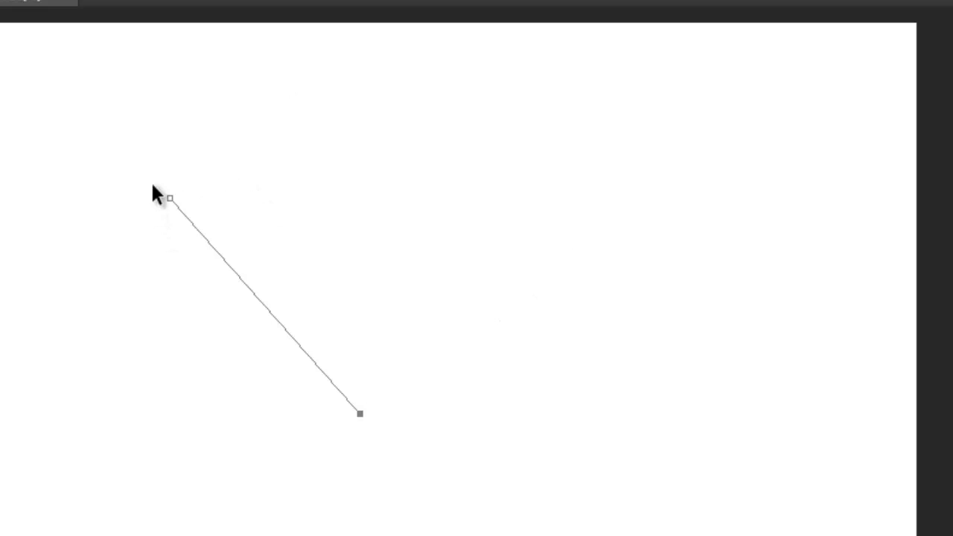
pyautogui.hotkey('ctrl', 'alt', 'z')
pyautogui.hotkey('ctrl', 'alt', 'z')
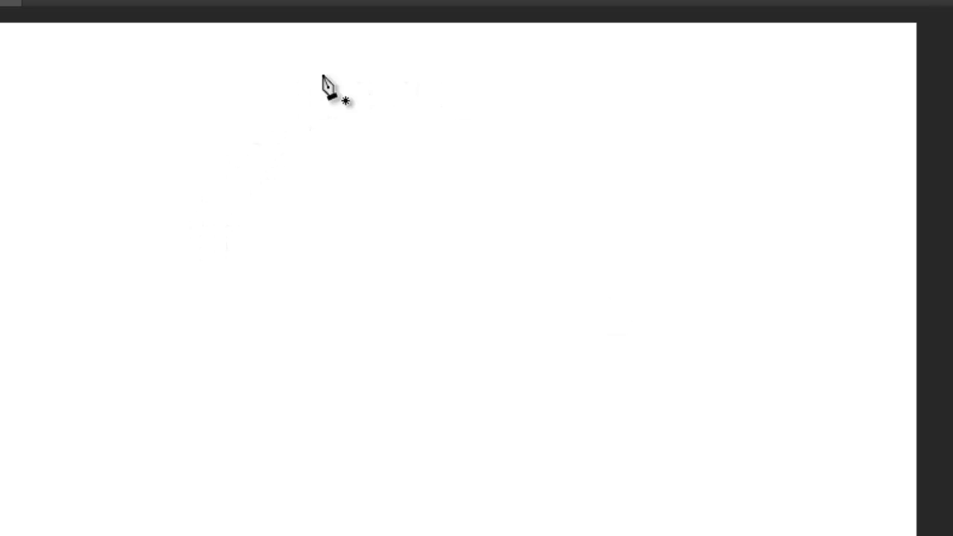
# - Draw an arch from a corner anchor to a smooth anchor, undoing the extra curved segment
pyautogui.click(197, 183)
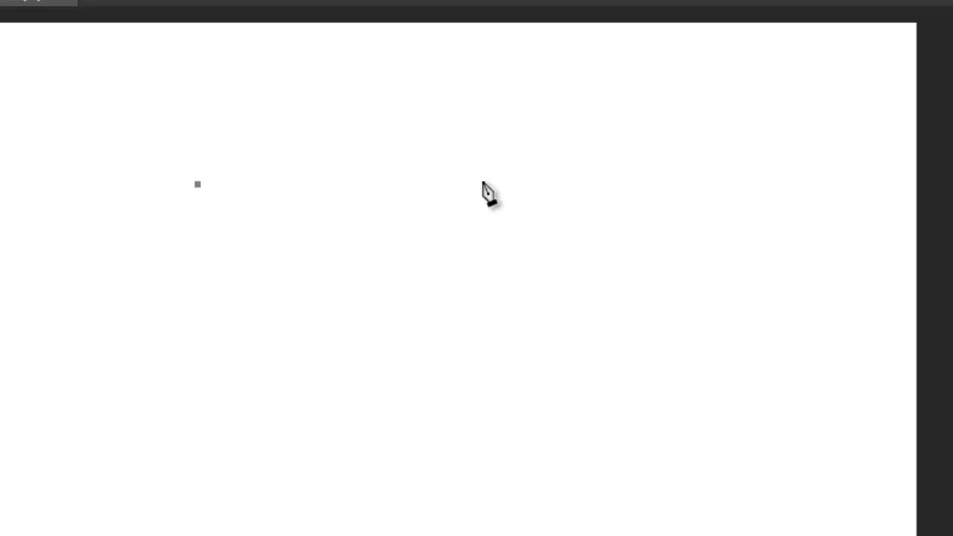
pyautogui.moveTo(509, 184)
pyautogui.mouseDown()
pyautogui.moveTo(681, 301)
pyautogui.moveTo(566, 226)
pyautogui.moveTo(606, 262)
pyautogui.moveTo(578, 248)
pyautogui.moveTo(549, 219)
pyautogui.moveTo(633, 290)
pyautogui.moveTo(693, 306)
pyautogui.moveTo(626, 233)
pyautogui.moveTo(704, 298)
pyautogui.moveTo(699, 276)
pyautogui.moveTo(663, 382)
pyautogui.mouseUp()
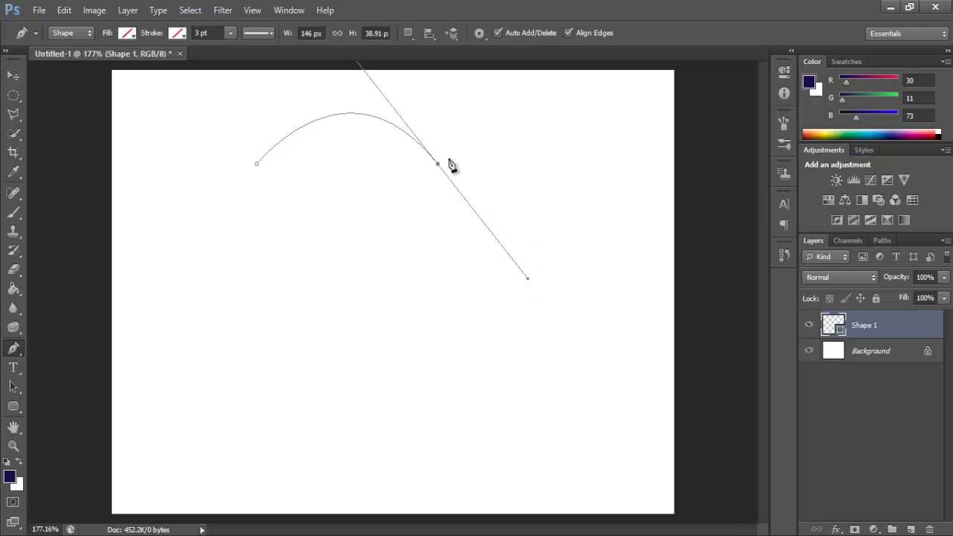
pyautogui.keyDown('alt'); pyautogui.scroll(-2, 357, 116); pyautogui.keyUp('alt')
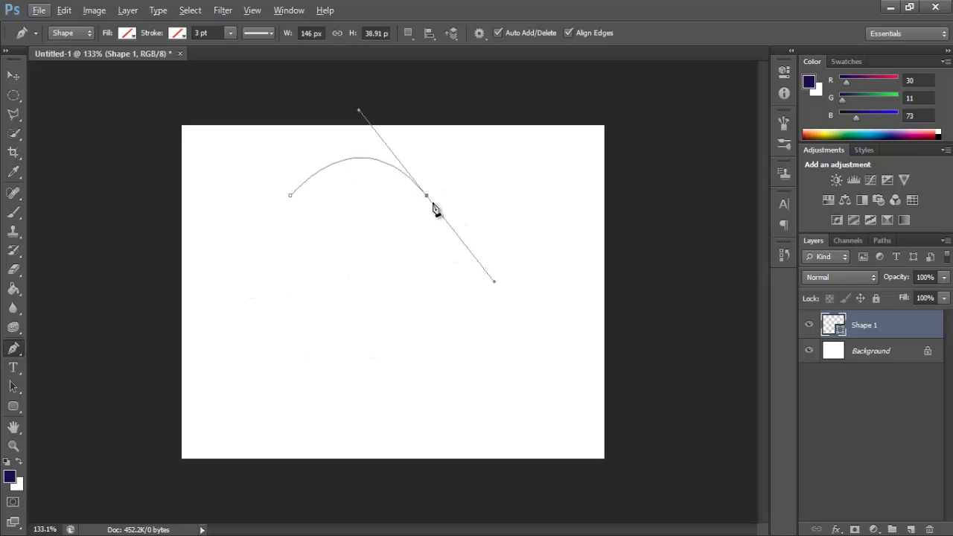
pyautogui.click(305, 285)
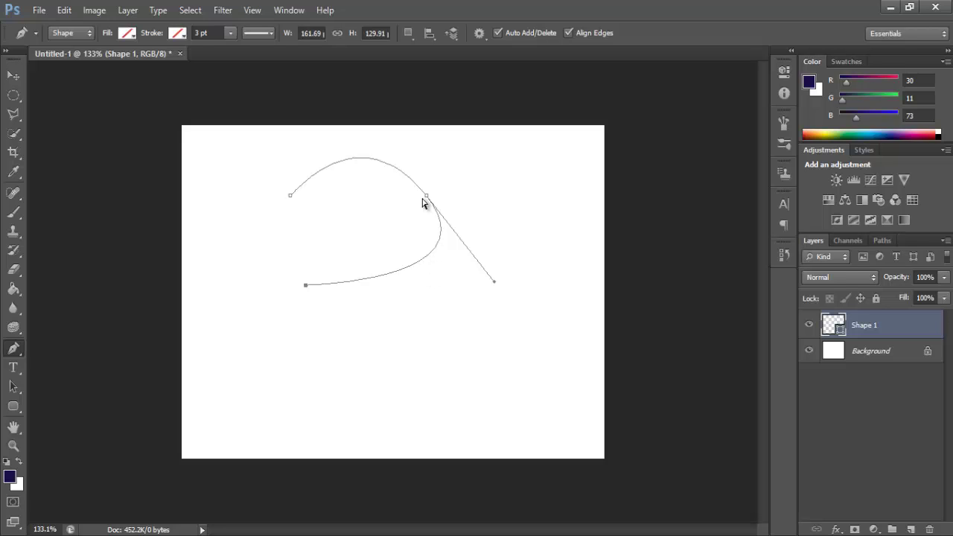
pyautogui.hotkey('ctrl', 'z')
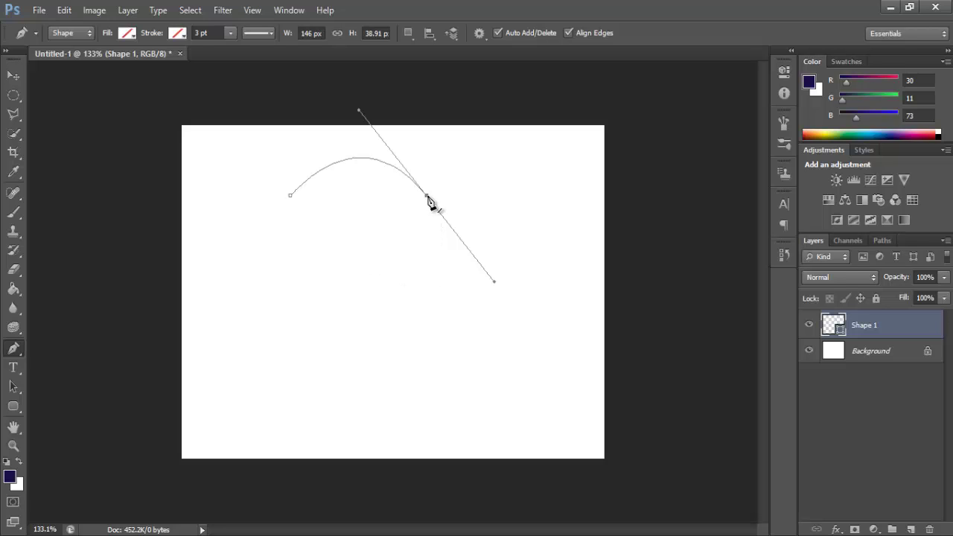
pyautogui.press('alt')
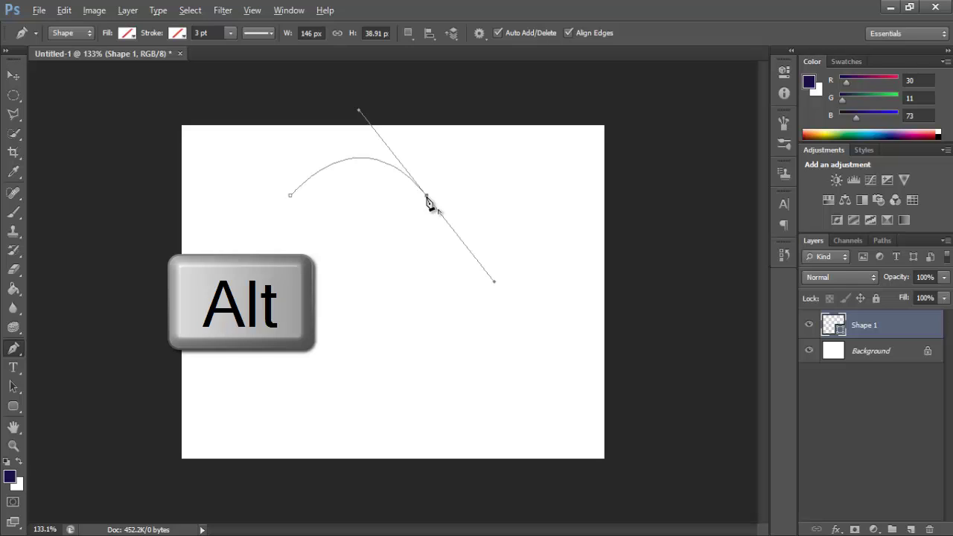
pyautogui.rightClick(13, 347)
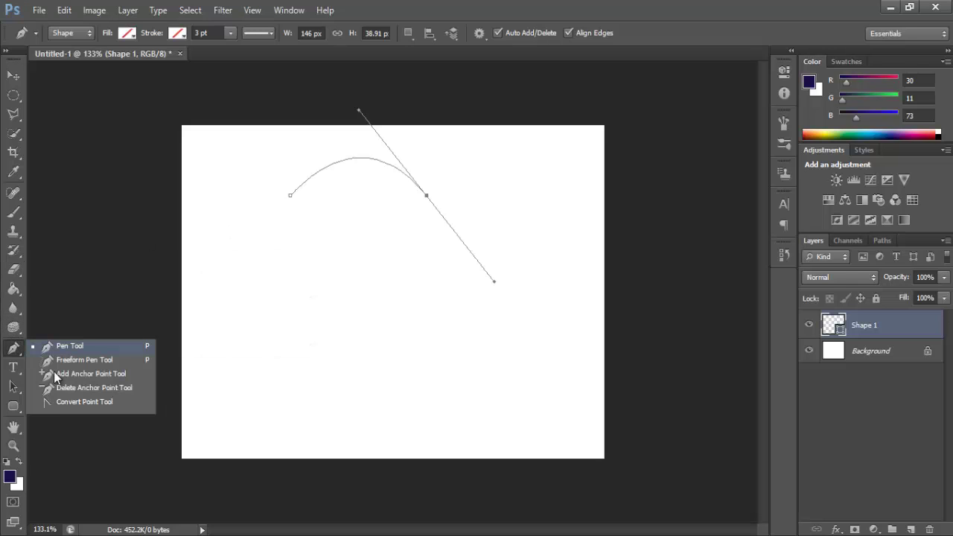
pyautogui.click(10, 353)
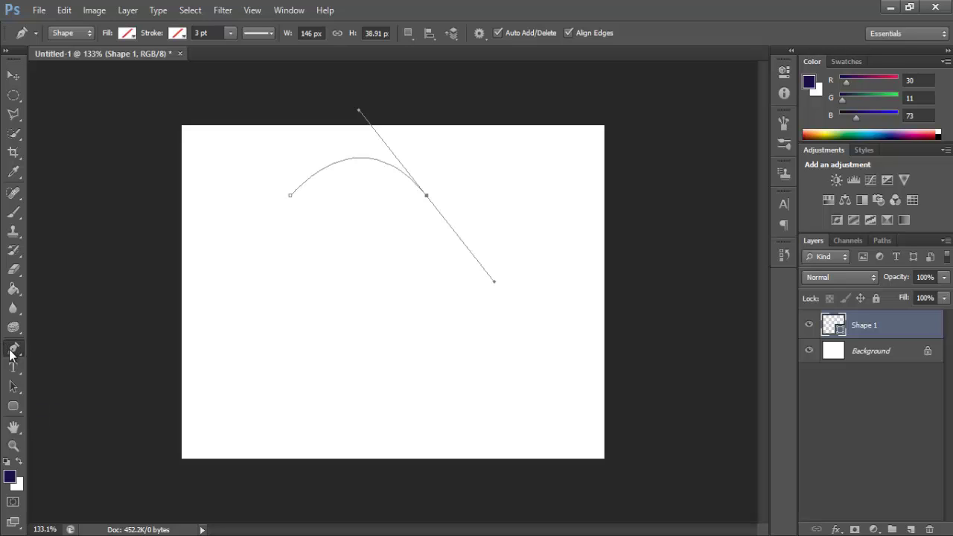
pyautogui.click(427, 198)
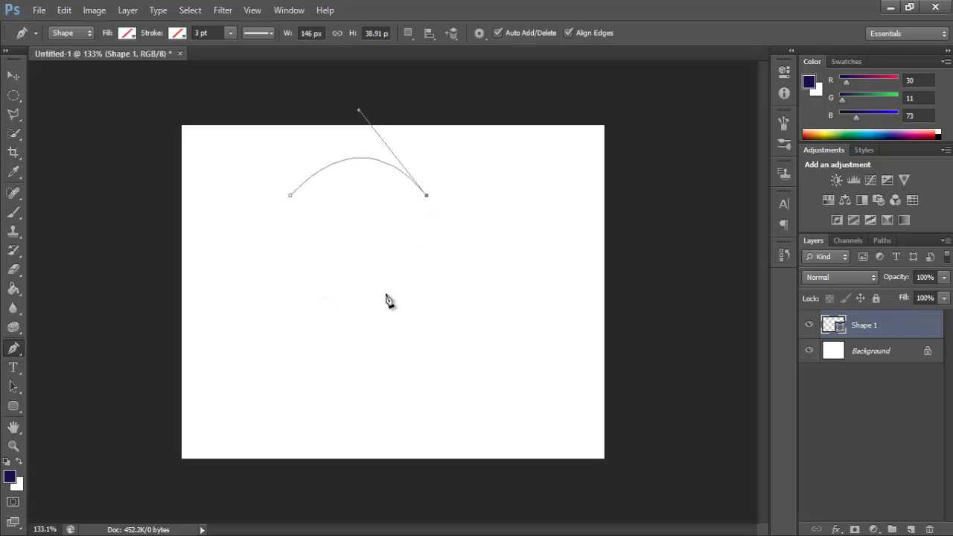
pyautogui.click(323, 239)
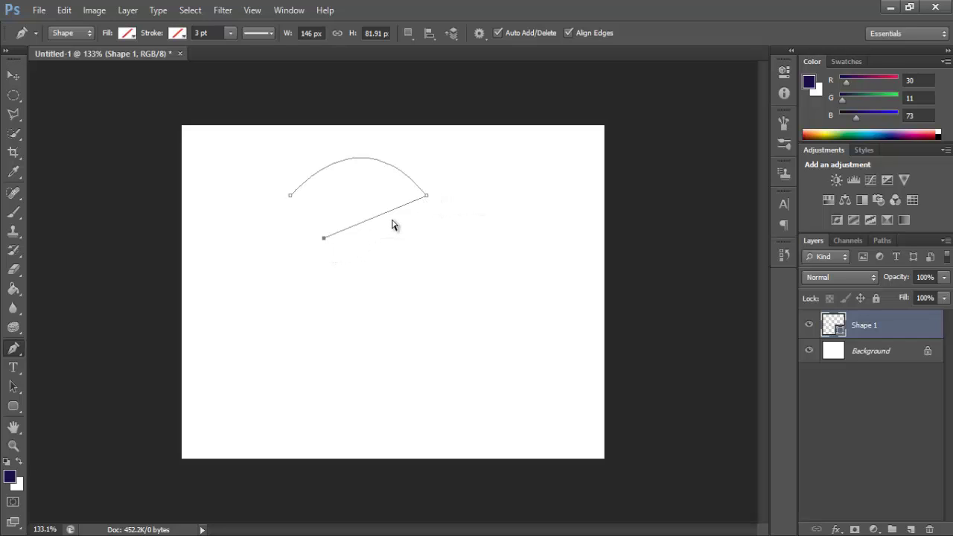
pyautogui.hotkey('ctrl', 'z')
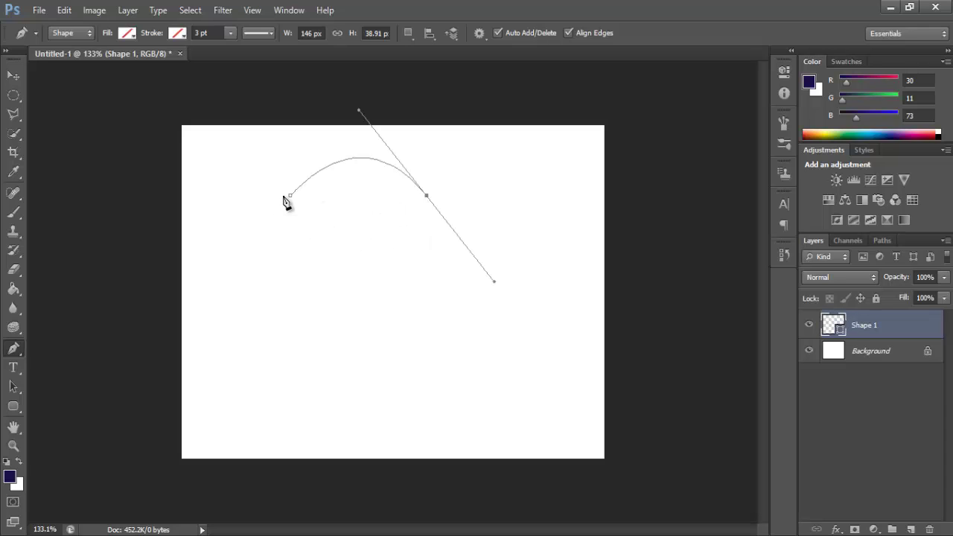
# - Close the arch into a leaf shape and reveal the right anchor's direction handles
pyautogui.moveTo(290, 195)
pyautogui.mouseDown()
pyautogui.moveTo(255, 179)
pyautogui.moveTo(291, 142)
pyautogui.mouseUp()
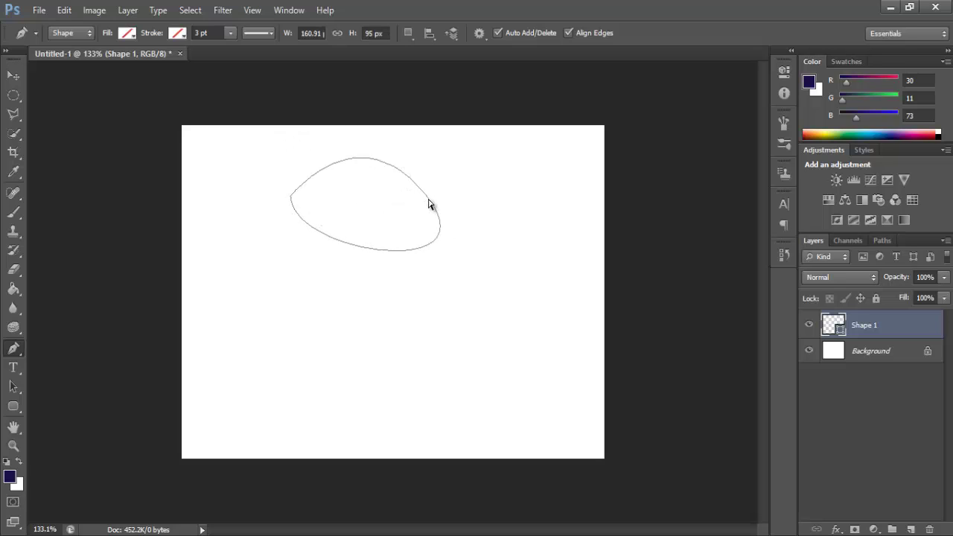
pyautogui.press('ctrl')
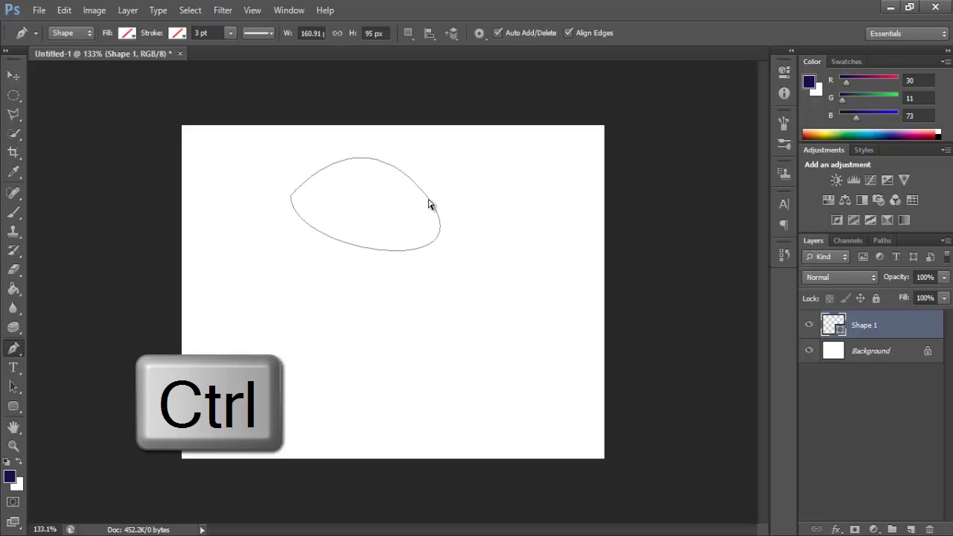
pyautogui.keyDown('ctrl'); pyautogui.click(427, 198); pyautogui.keyUp('ctrl')
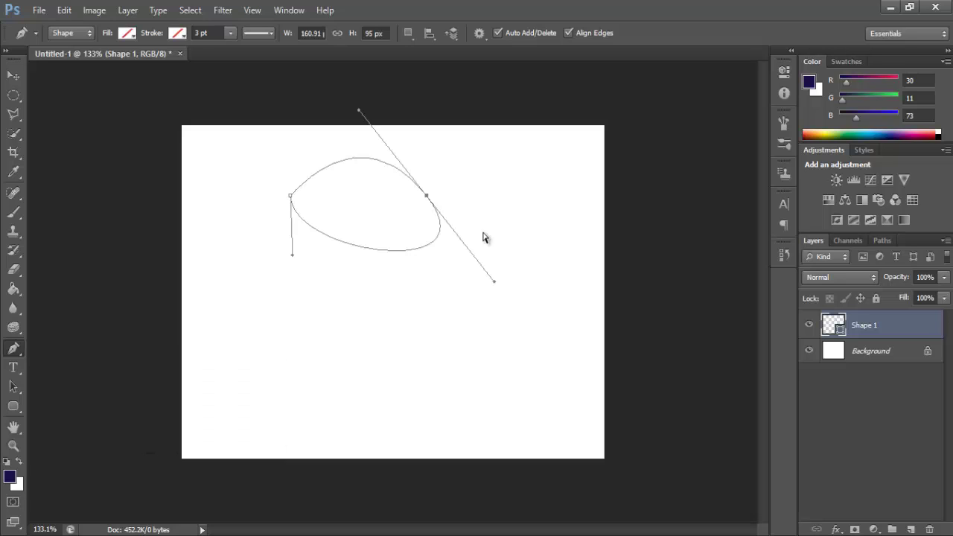
pyautogui.press('alt')
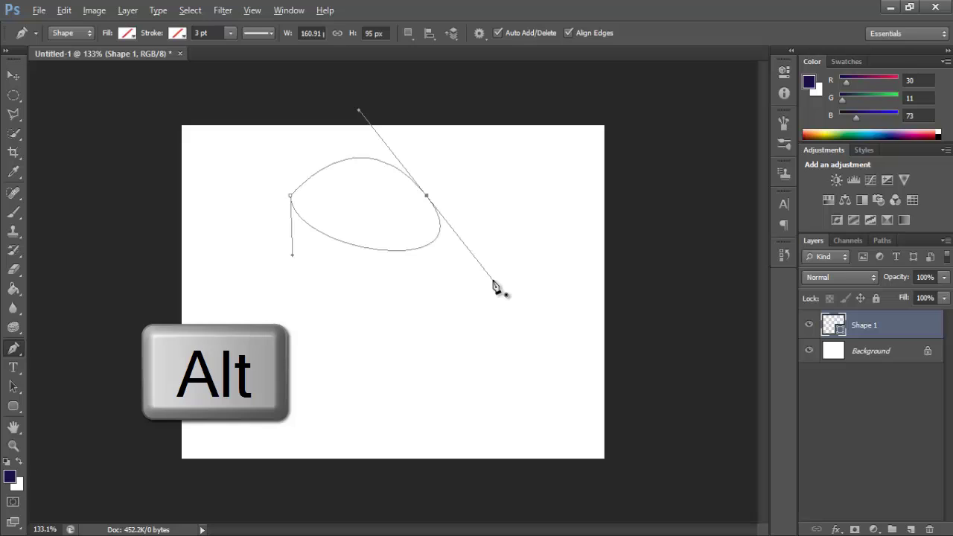
# - Drag the direction handles independently to flatten the bottom curve and smooth the top arc
pyautogui.moveTo(492, 287); pyautogui.dragTo(346, 282)
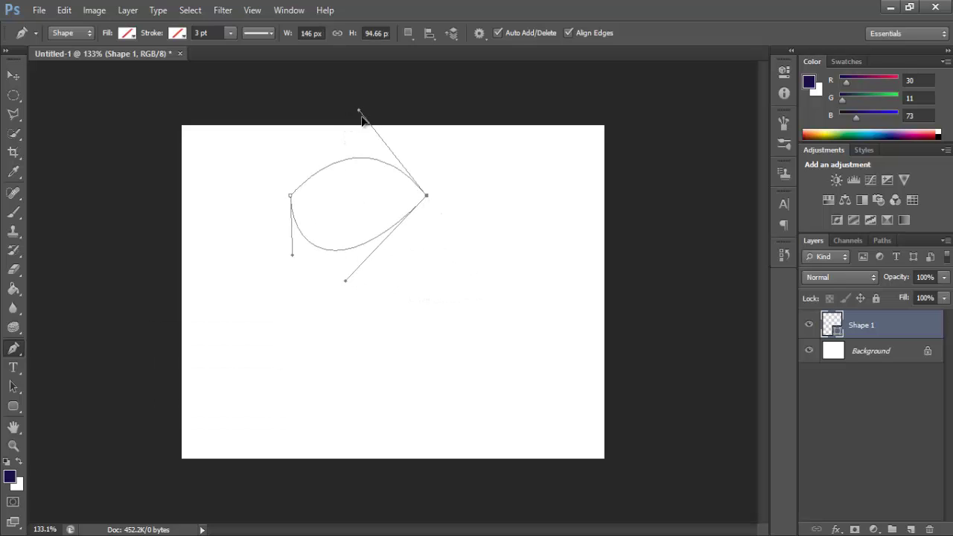
pyautogui.moveTo(359, 111); pyautogui.dragTo(368, 135)
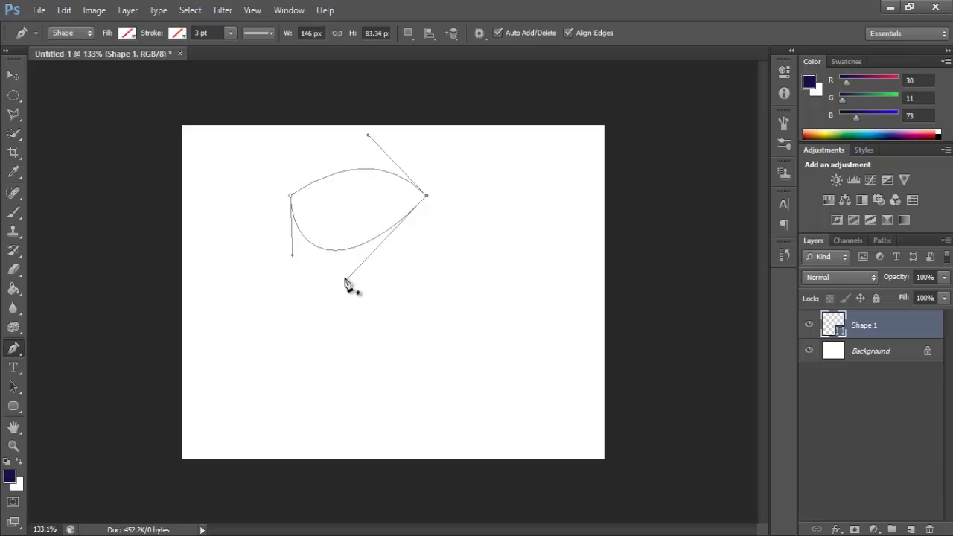
pyautogui.moveTo(346, 282); pyautogui.dragTo(392, 222)
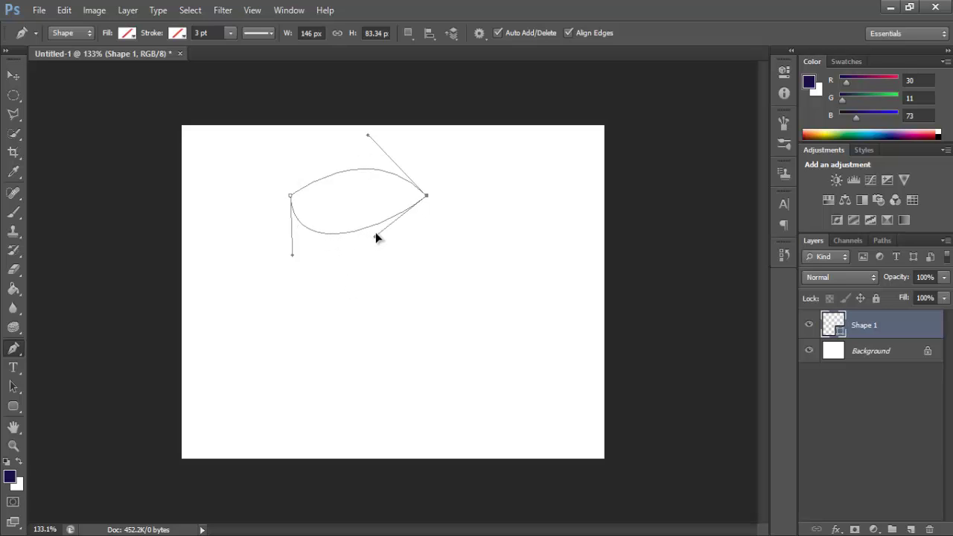
pyautogui.moveTo(367, 135); pyautogui.dragTo(352, 125)
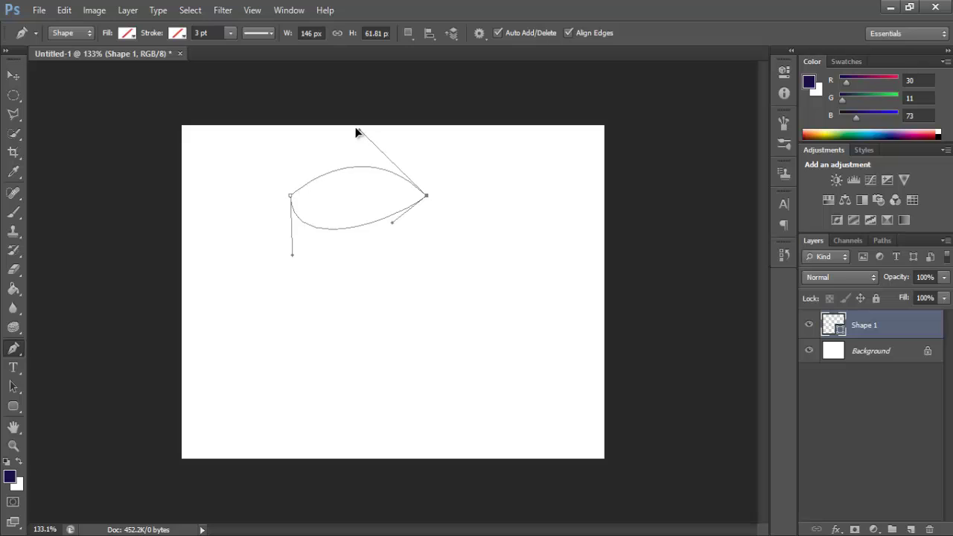
pyautogui.moveTo(292, 255); pyautogui.dragTo(279, 244)
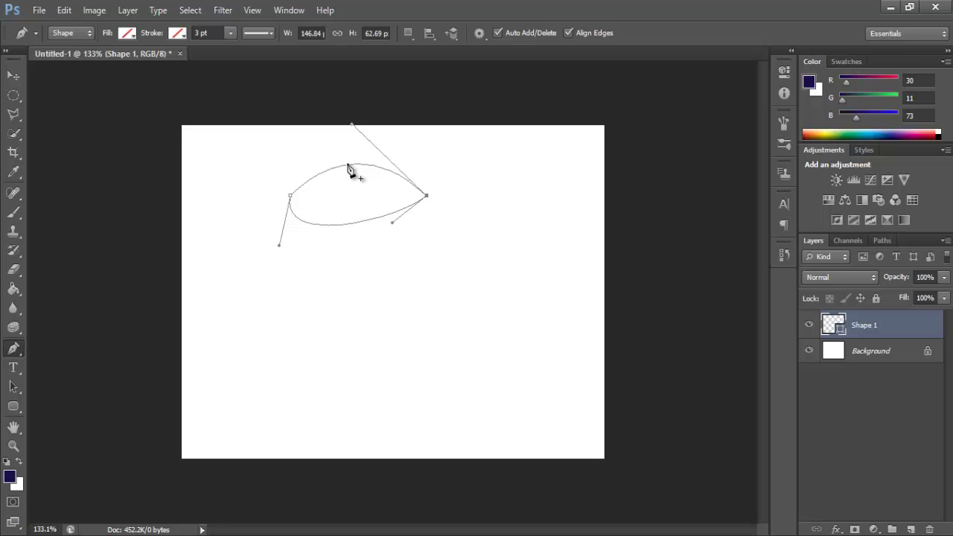
# - Add an anchor point on the path's lower curve with the Add Anchor Point tool
pyautogui.rightClick(14, 352)
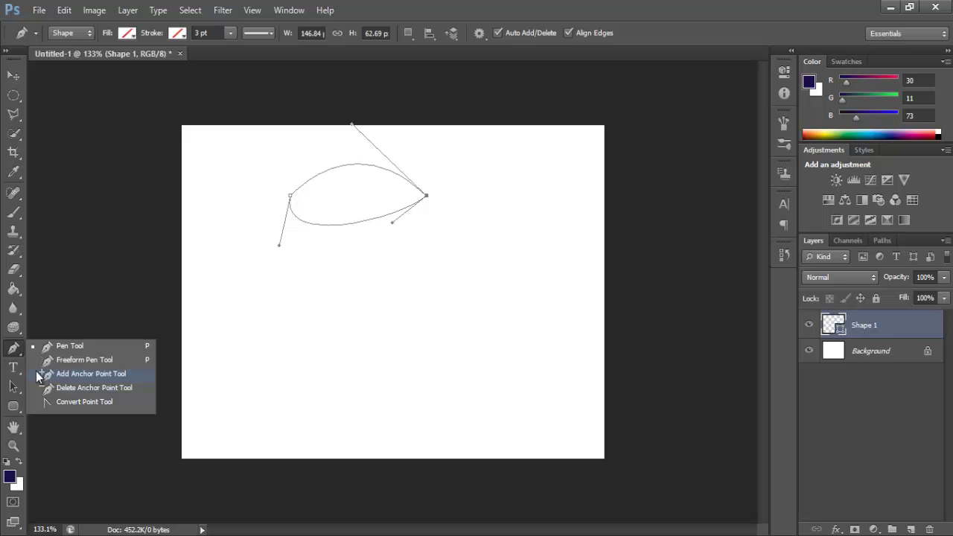
pyautogui.click(338, 165)
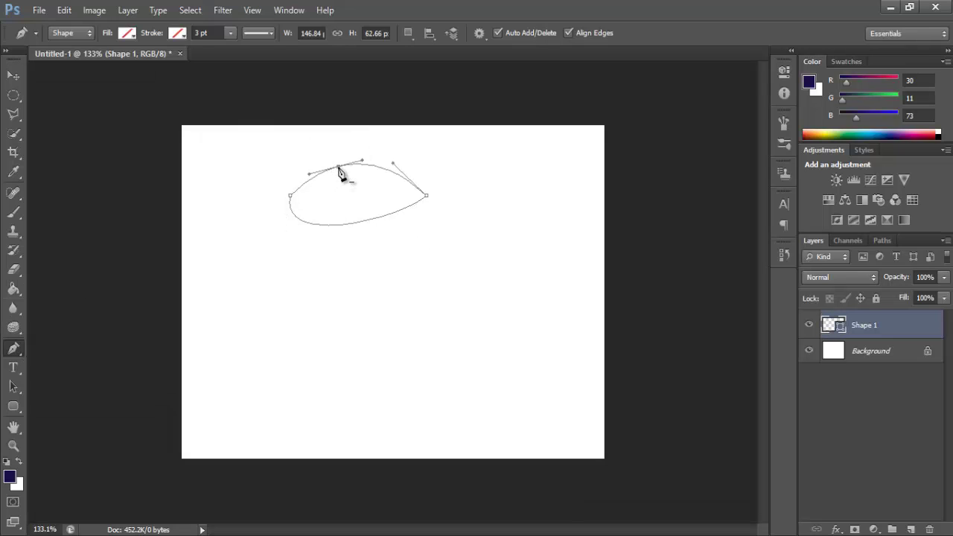
pyautogui.click(397, 213)
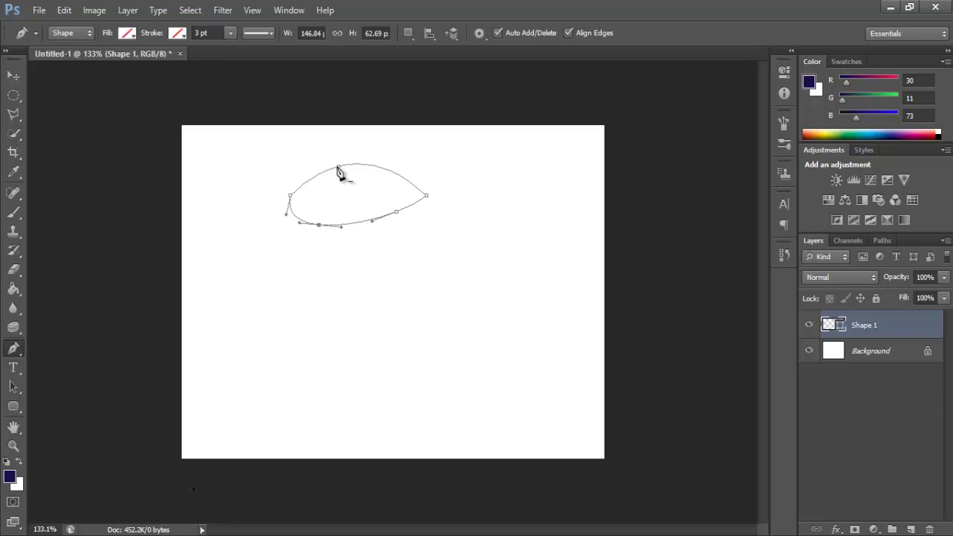
# - Delete three anchor points, add one back, then delete the path and Shape 1 layer
pyautogui.click(337, 168)
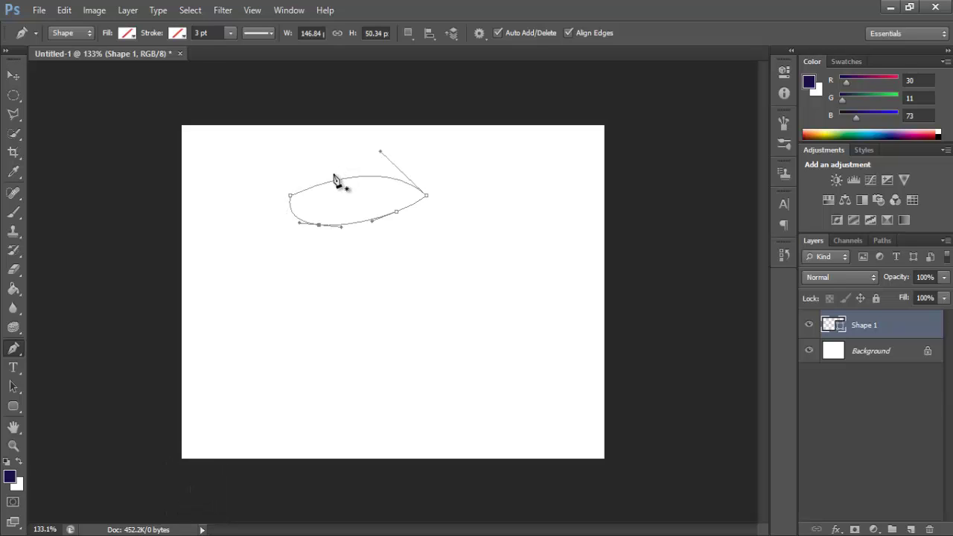
pyautogui.click(291, 196)
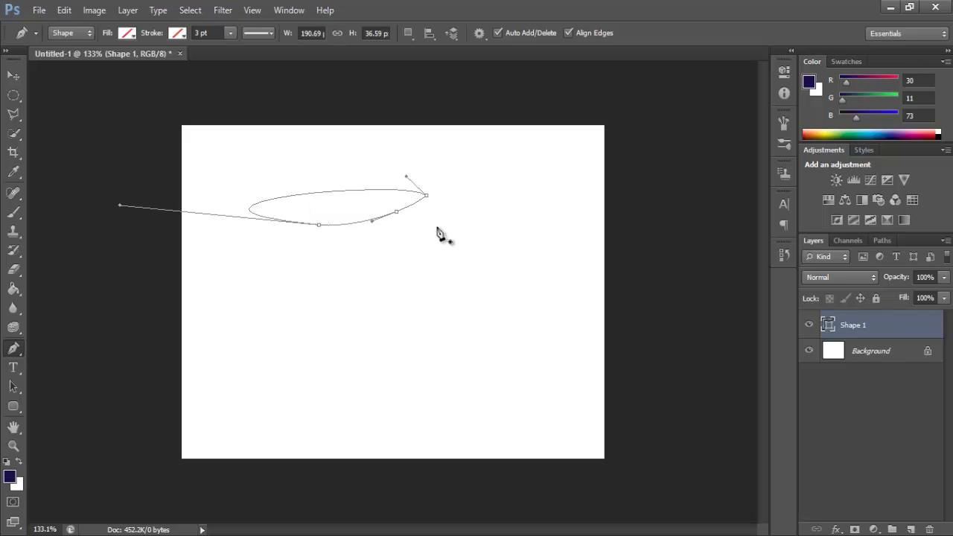
pyautogui.click(319, 226)
pyautogui.click(395, 212)
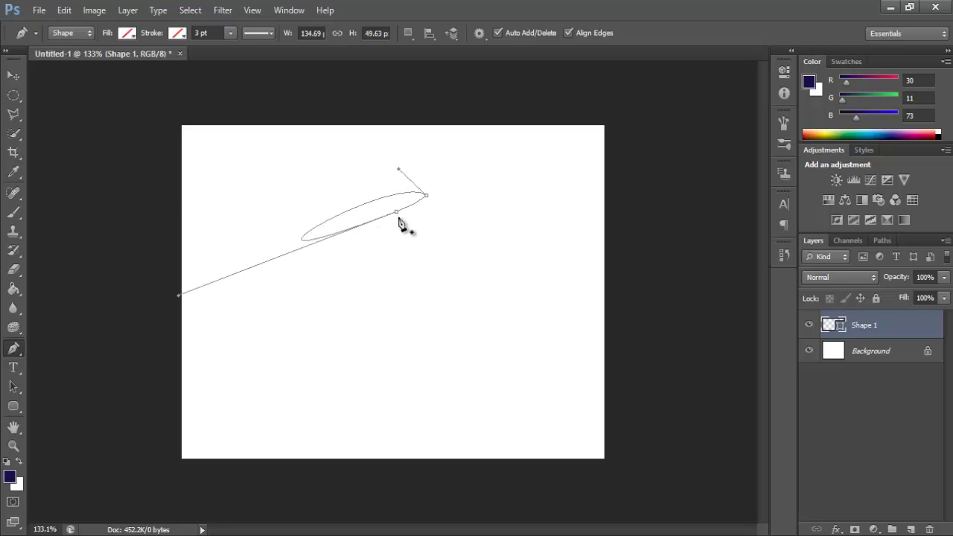
pyautogui.press('Delete')
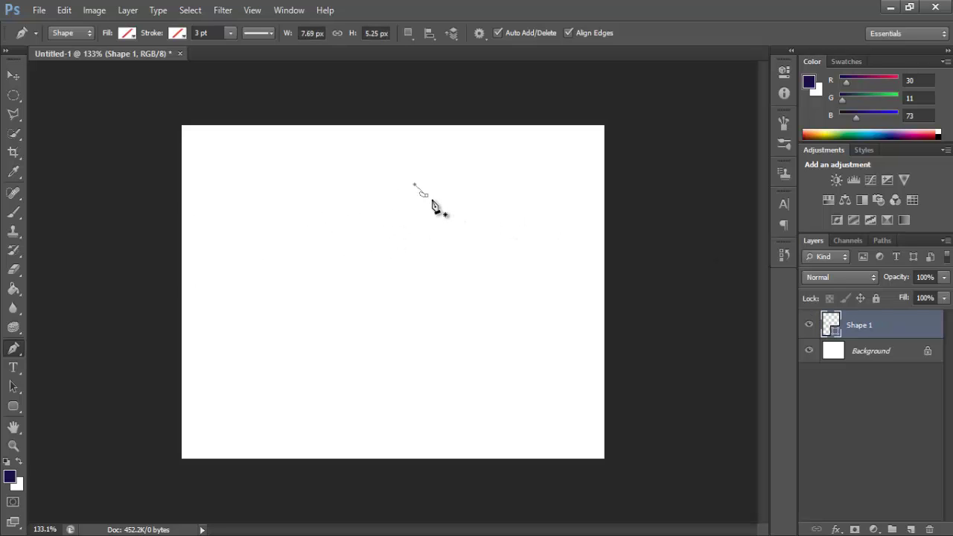
pyautogui.press('Delete')
# - Set shape fill to dark navy with no stroke, then place a new shape's first anchor
pyautogui.click(128, 33)
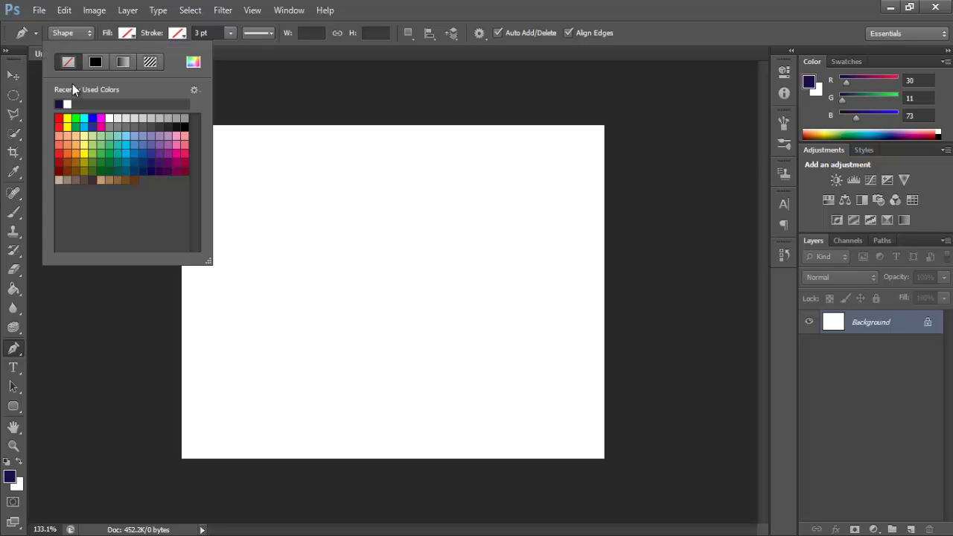
pyautogui.click(59, 104)
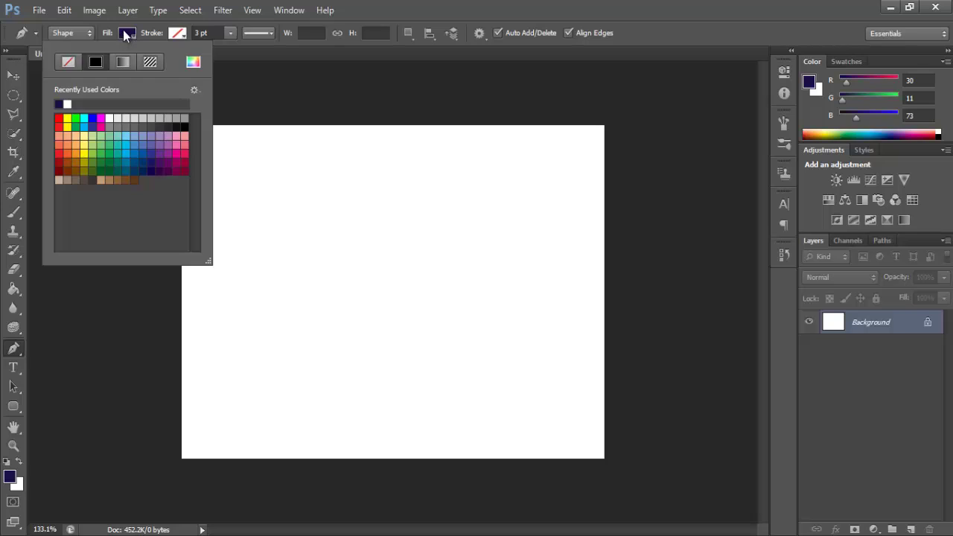
pyautogui.click(123, 31)
pyautogui.click(177, 33)
pyautogui.click(125, 60)
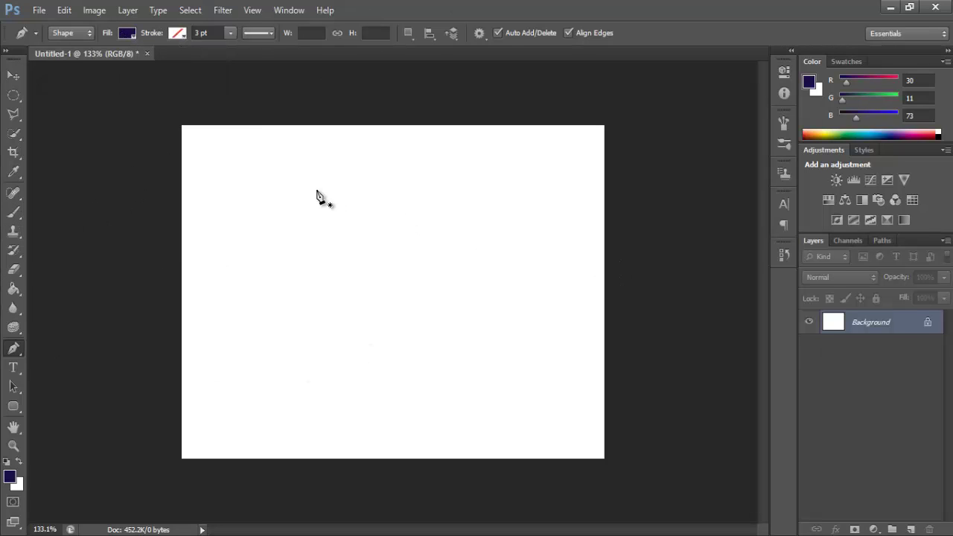
pyautogui.click(398, 243)
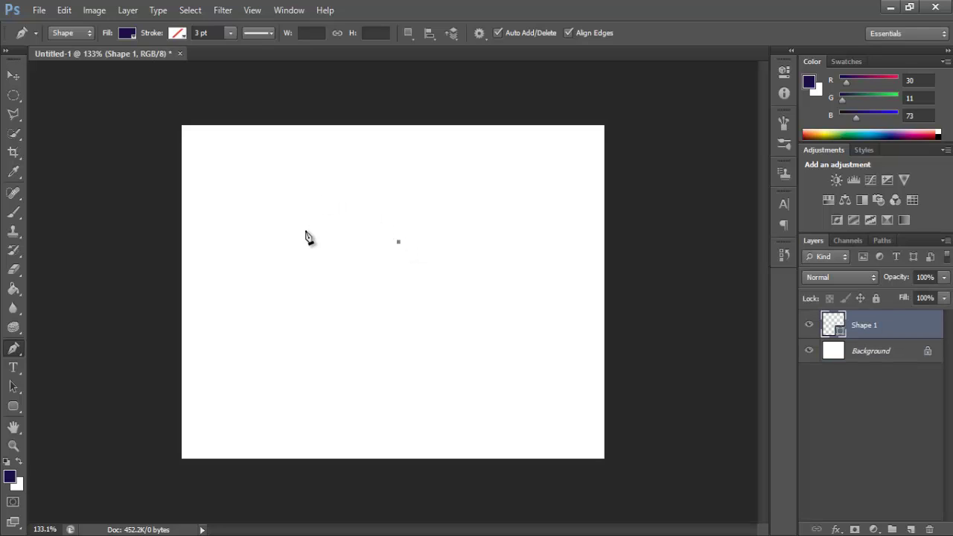
# - Draw the heart with curved side anchors and an Alt-broken bottom tip, closing at the start
pyautogui.moveTo(306, 233); pyautogui.dragTo(295, 331)
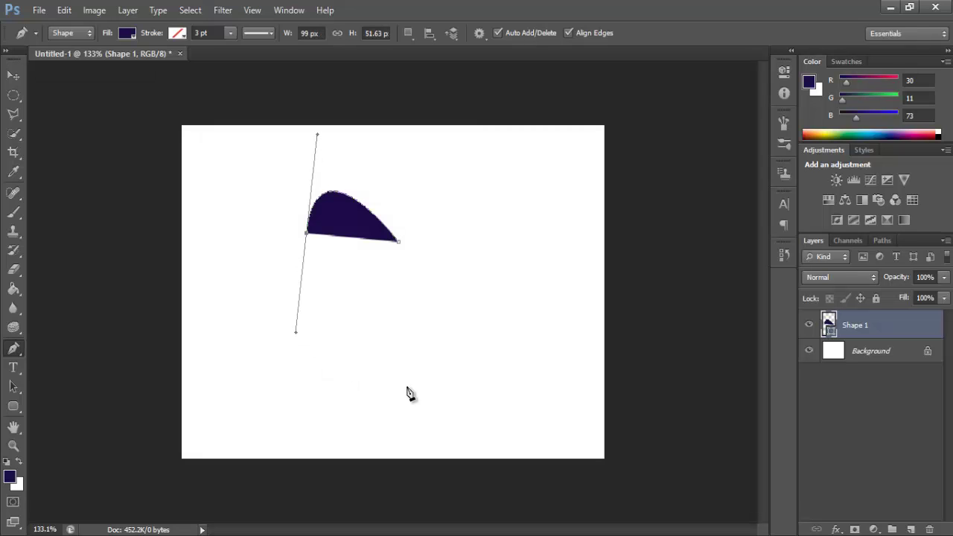
pyautogui.moveTo(409, 387); pyautogui.dragTo(448, 407)
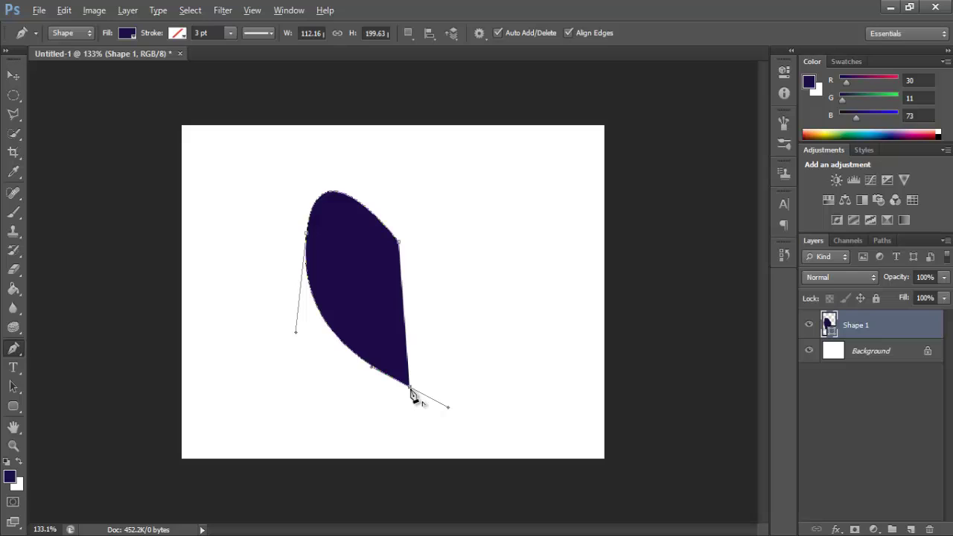
pyautogui.press('alt')
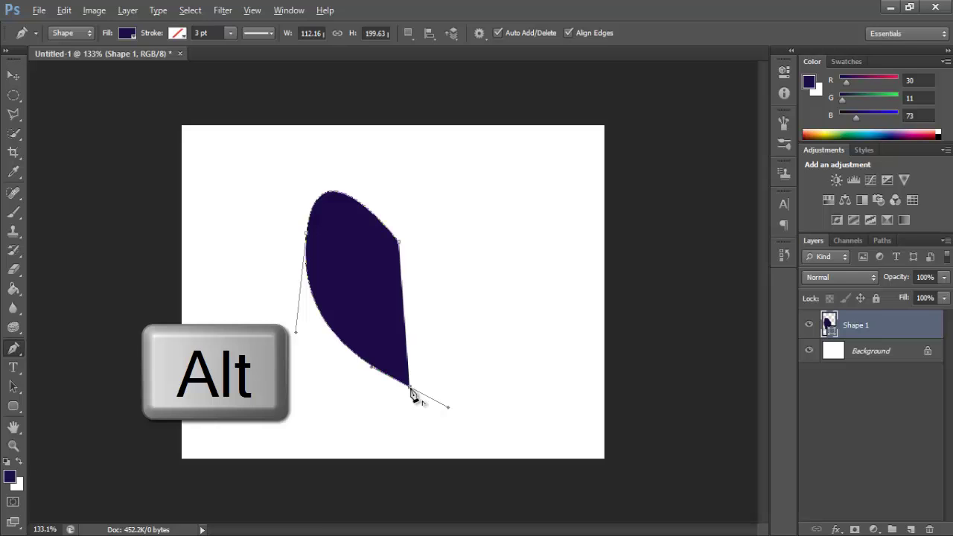
pyautogui.moveTo(410, 388); pyautogui.dragTo(440, 406)
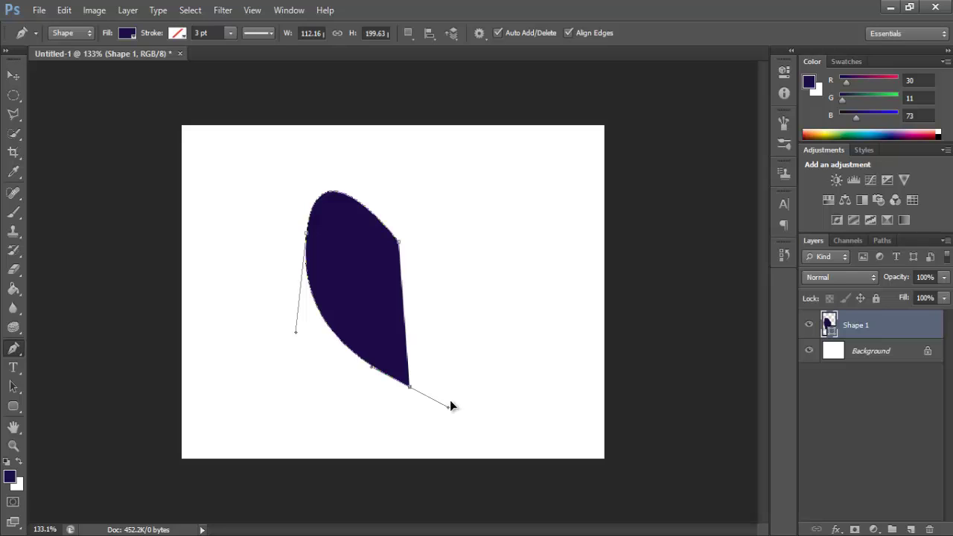
pyautogui.moveTo(450, 370); pyautogui.dragTo(449, 363)
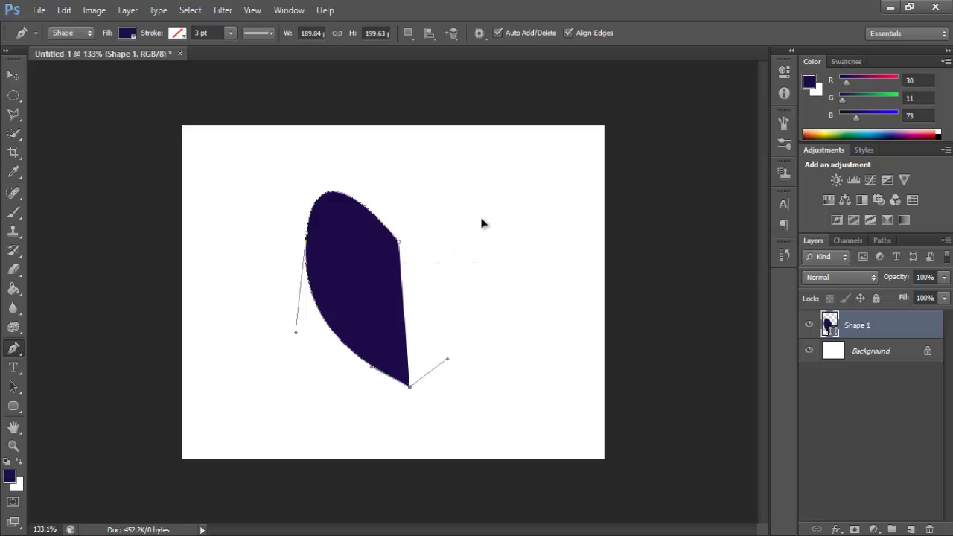
pyautogui.moveTo(481, 225); pyautogui.dragTo(444, 171)
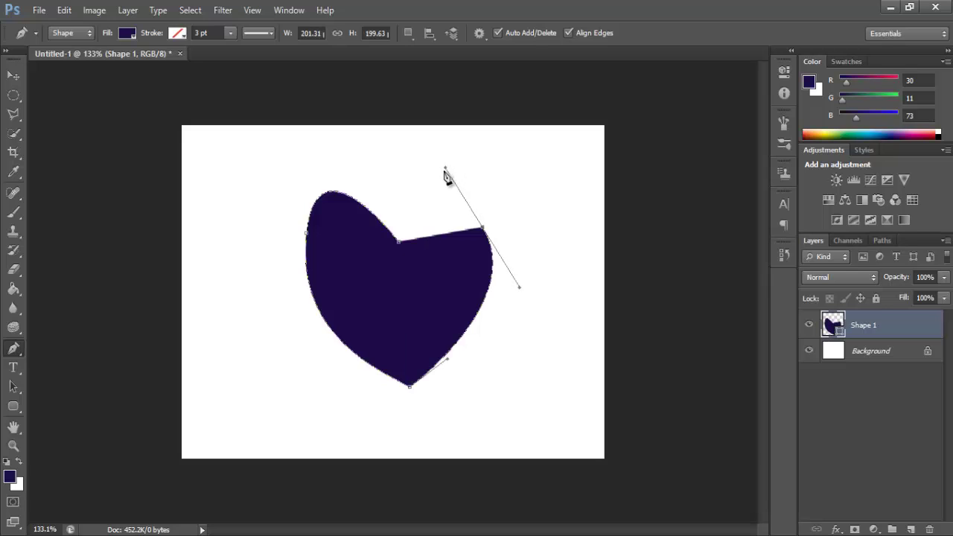
pyautogui.moveTo(400, 246); pyautogui.dragTo(400, 285)
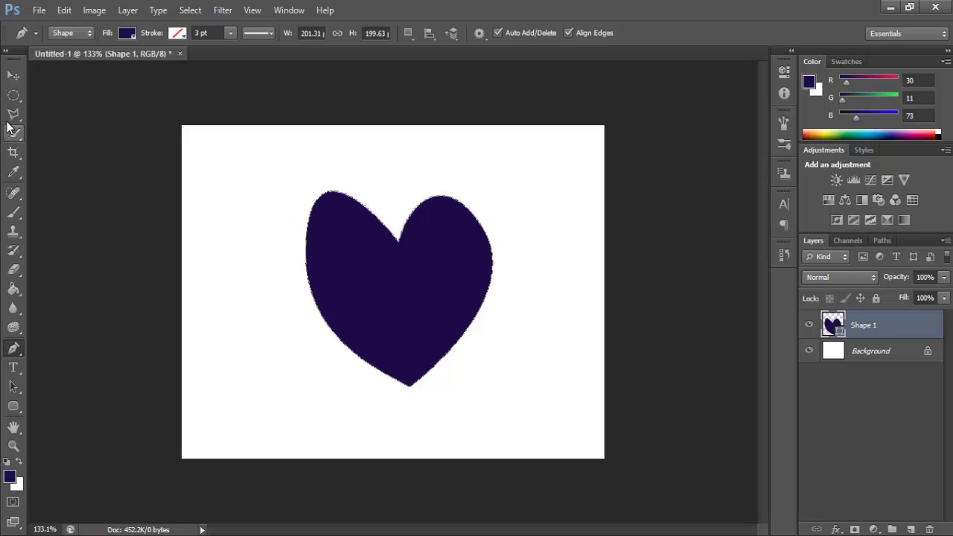
# - Ctrl-drag anchors and handles to refine the heart's right lobe and centre notch
pyautogui.press('ctrl')
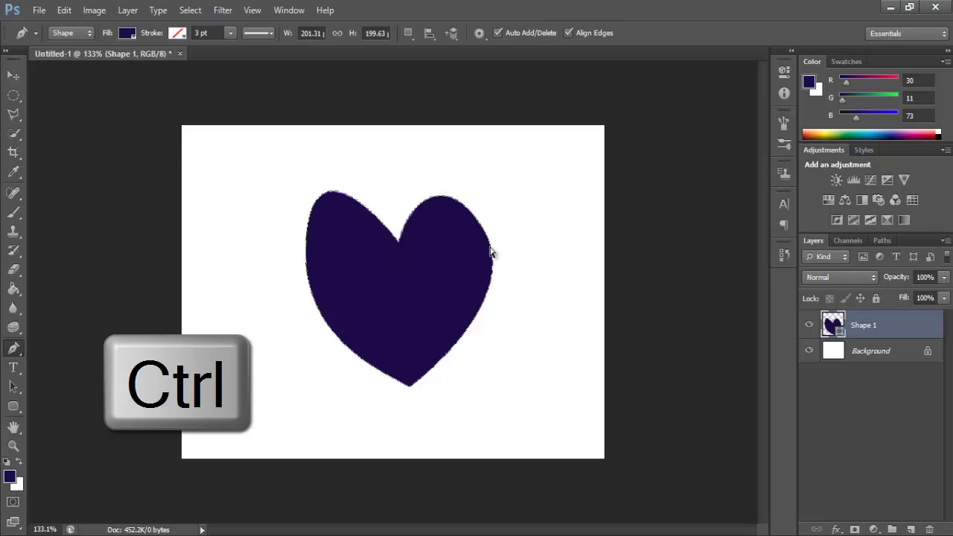
pyautogui.moveTo(484, 232); pyautogui.dragTo(494, 234)
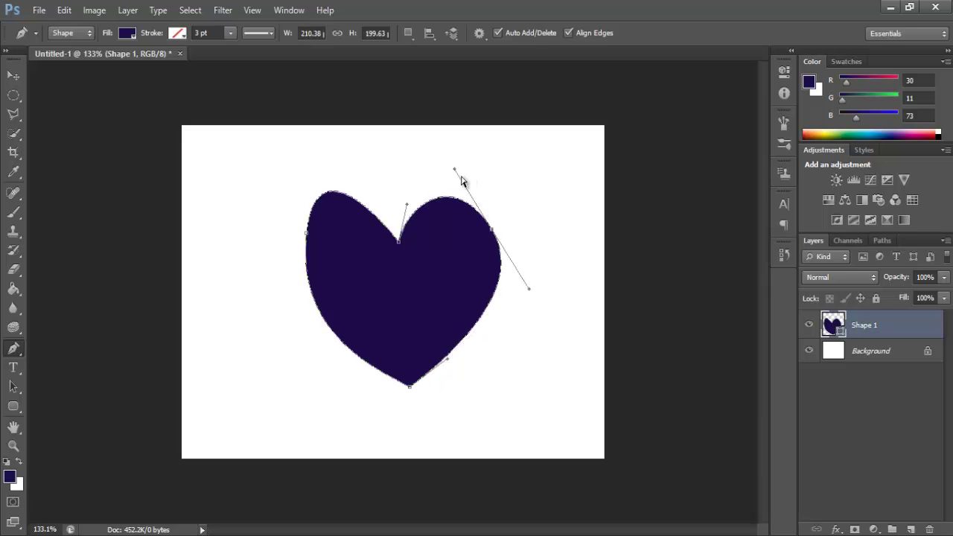
pyautogui.moveTo(454, 168); pyautogui.dragTo(452, 161)
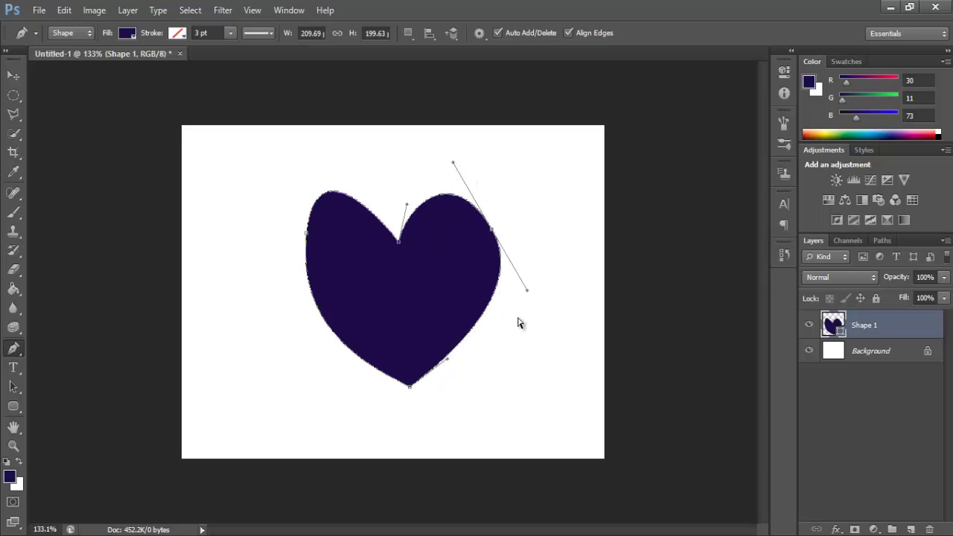
pyautogui.moveTo(528, 293); pyautogui.dragTo(534, 300)
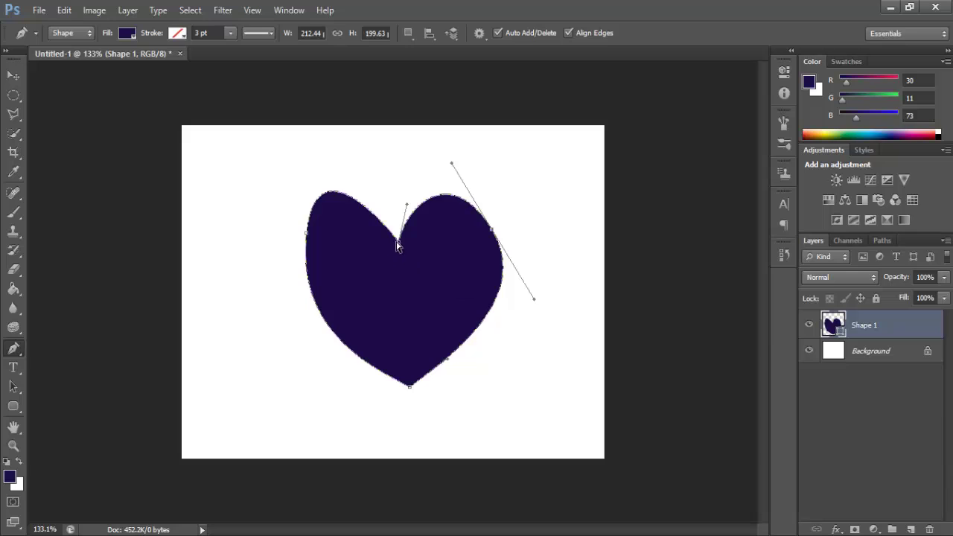
pyautogui.moveTo(397, 246); pyautogui.dragTo(404, 247)
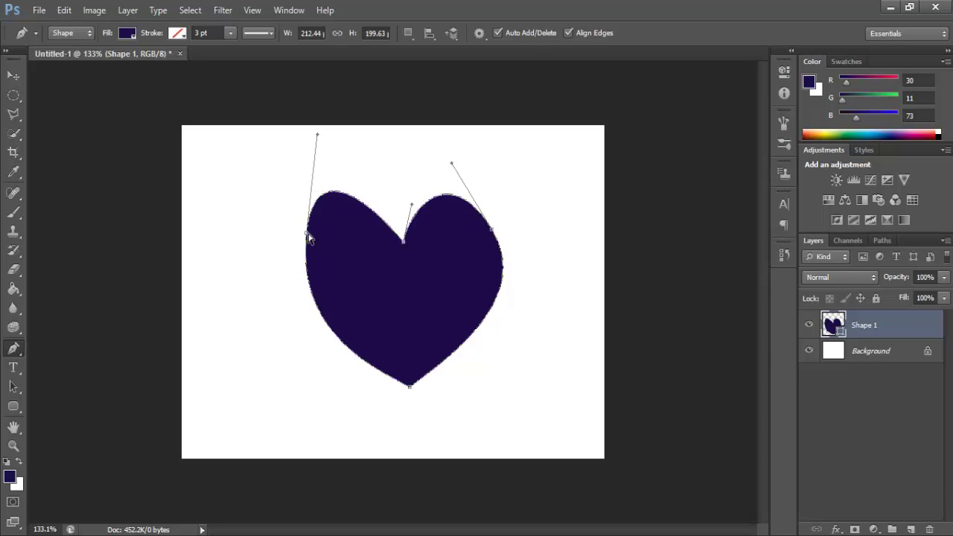
# - Move the left point outward, round the left lobe, lower the tip and reshape the left curve
pyautogui.moveTo(307, 235); pyautogui.dragTo(295, 234)
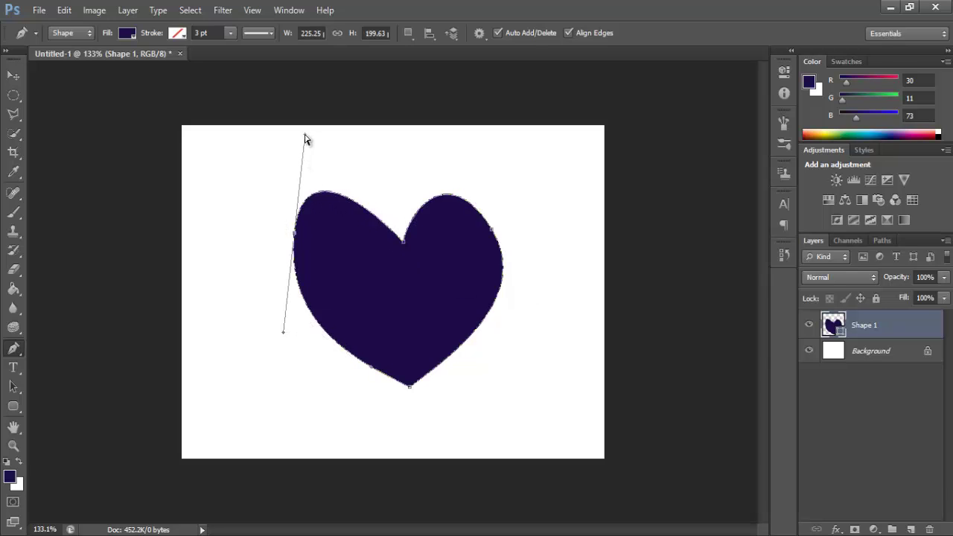
pyautogui.moveTo(306, 139); pyautogui.dragTo(331, 130)
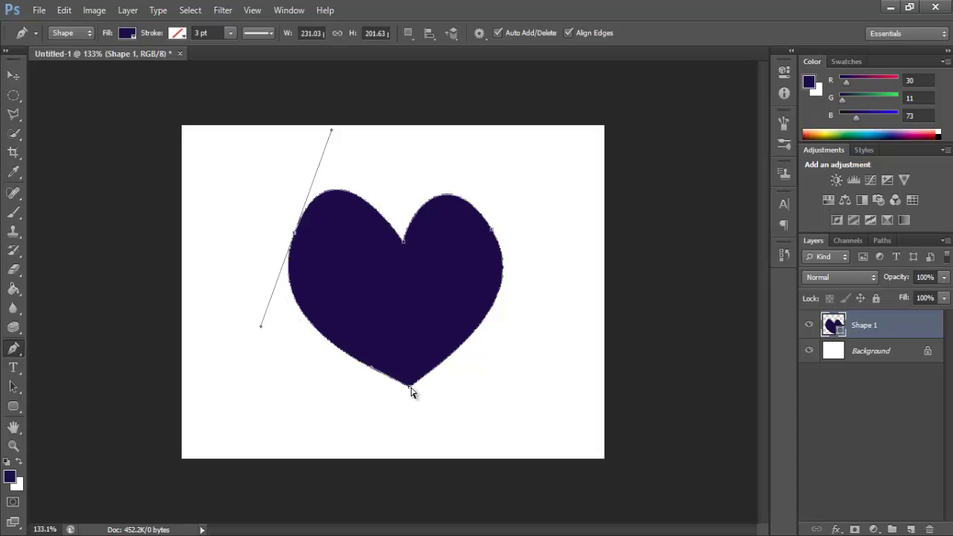
pyautogui.moveTo(410, 387)
pyautogui.mouseDown()
pyautogui.moveTo(412, 416)
pyautogui.moveTo(460, 386)
pyautogui.mouseUp()
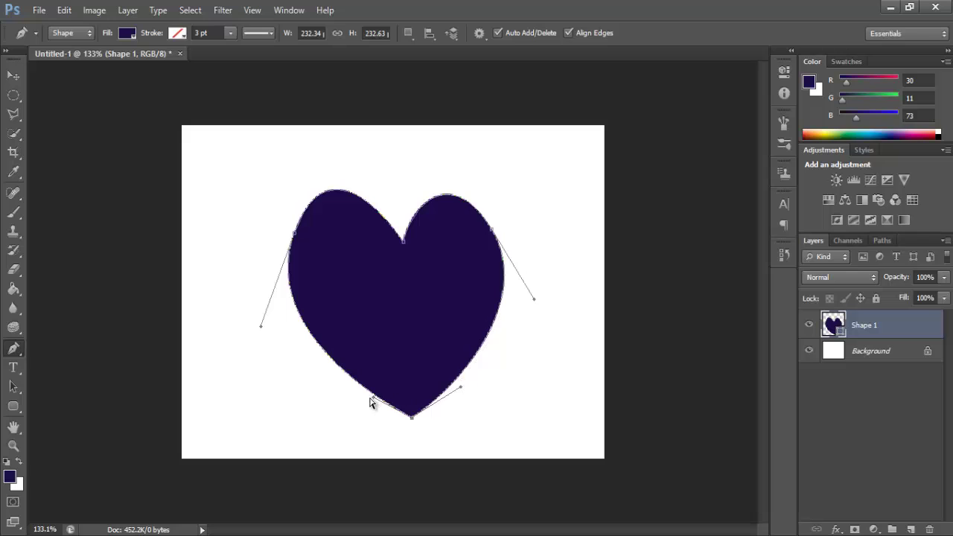
pyautogui.moveTo(370, 396); pyautogui.dragTo(369, 396)
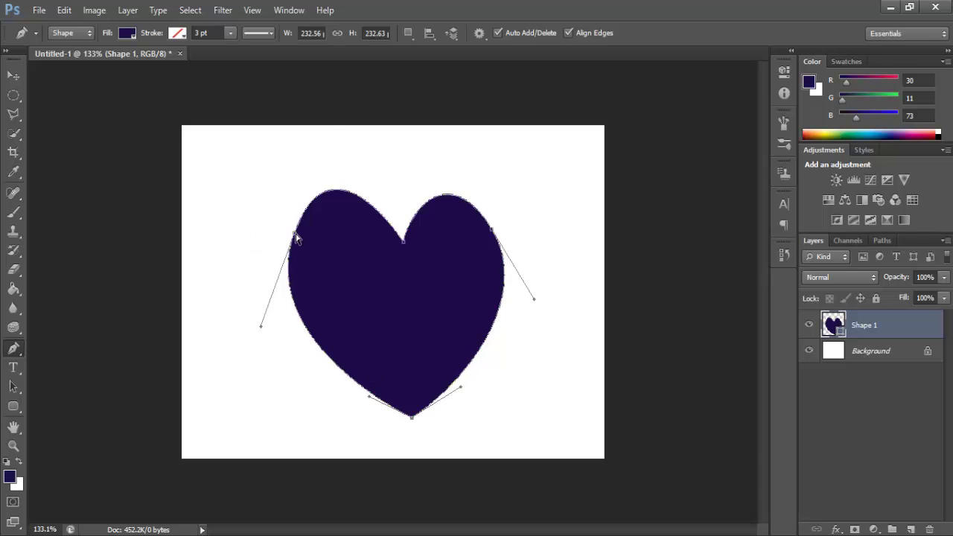
pyautogui.click(294, 235)
pyautogui.moveTo(261, 328)
pyautogui.mouseDown()
pyautogui.moveTo(332, 299)
pyautogui.moveTo(315, 297)
pyautogui.moveTo(259, 339)
pyautogui.moveTo(351, 368)
pyautogui.moveTo(268, 339)
pyautogui.mouseUp()
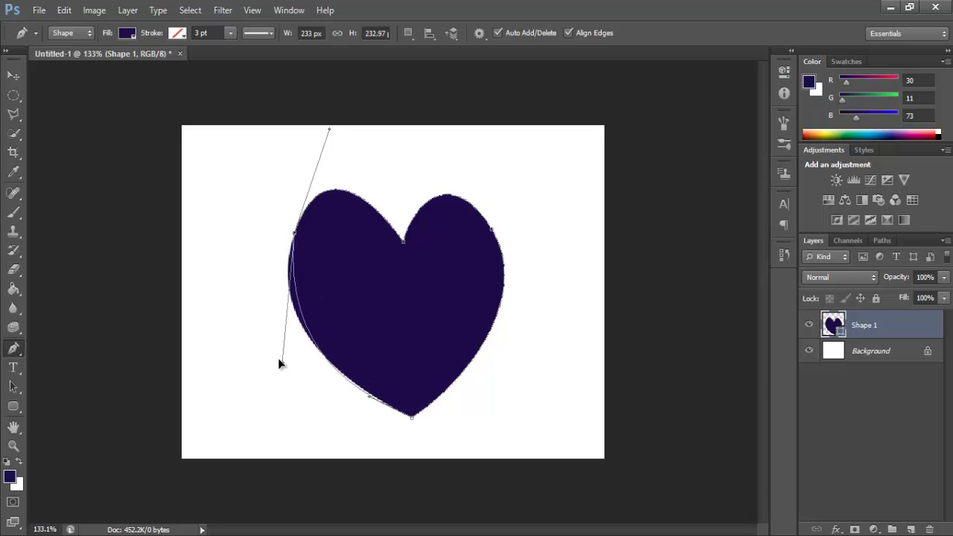
# - Delete the heart layer and keep the Pen in Shape mode
pyautogui.press('Delete')
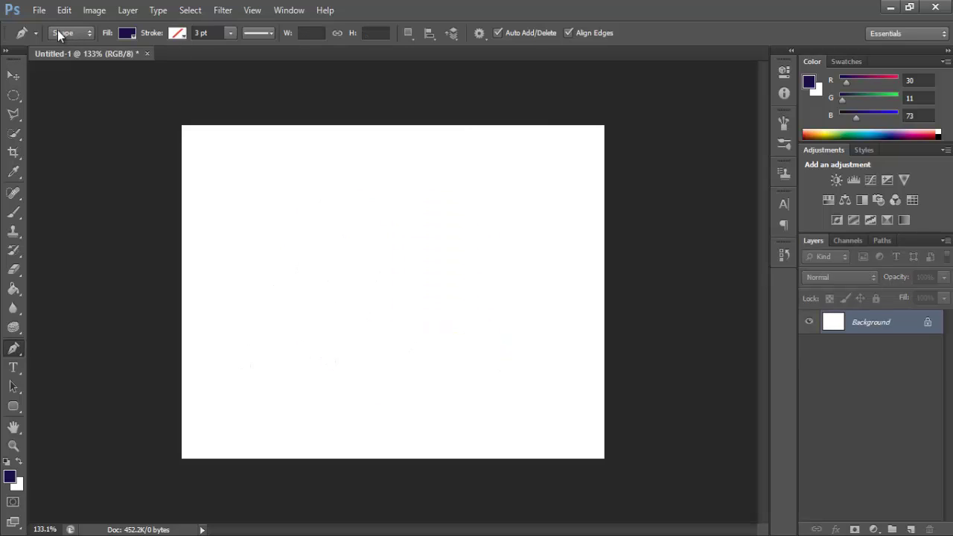
pyautogui.click(57, 31)
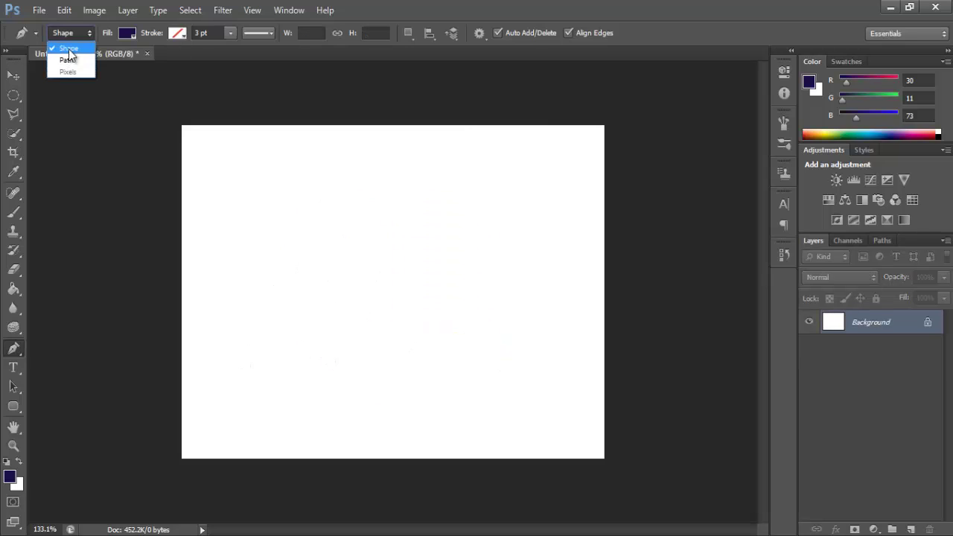
pyautogui.press('Escape')
# - Sketch a rounded navy shape with three anchors, close it and commit it
pyautogui.click(346, 189)
pyautogui.moveTo(289, 301)
pyautogui.mouseDown()
pyautogui.moveTo(395, 387)
pyautogui.moveTo(366, 450)
pyautogui.mouseUp()
pyautogui.click(462, 232)
pyautogui.moveTo(346, 188); pyautogui.dragTo(315, 217)
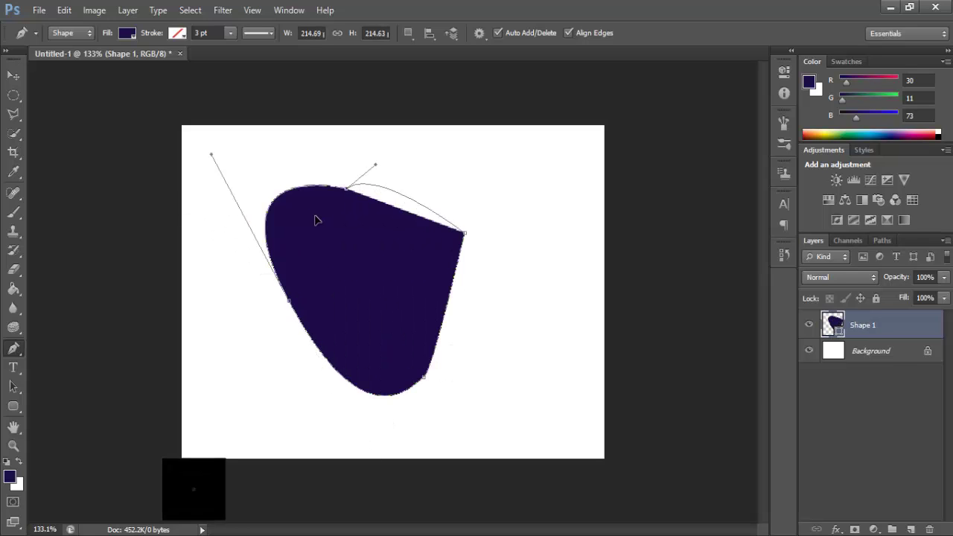
pyautogui.press('Return')
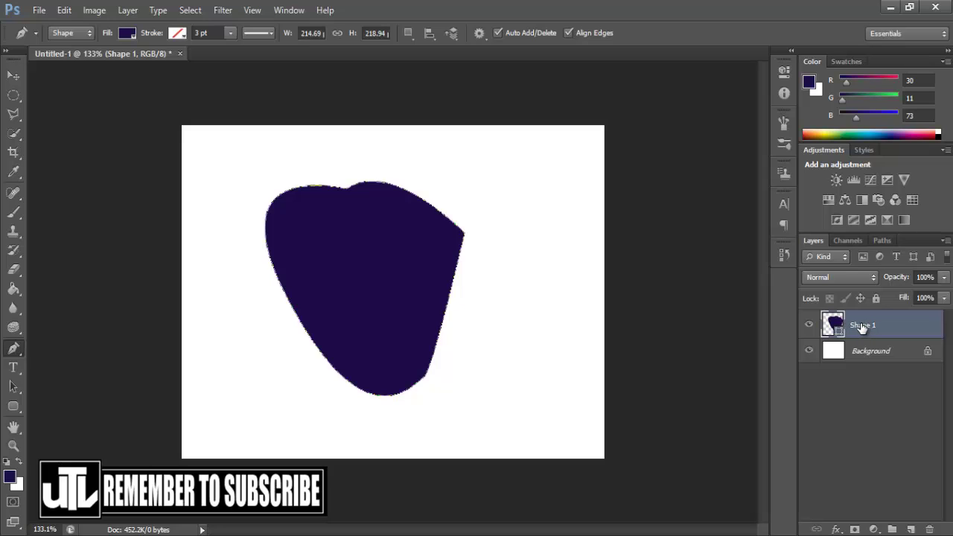
# - Switch the Pen to Path mode, draw a closed curved Work Path, and show the Paths panel
pyautogui.click(70, 32)
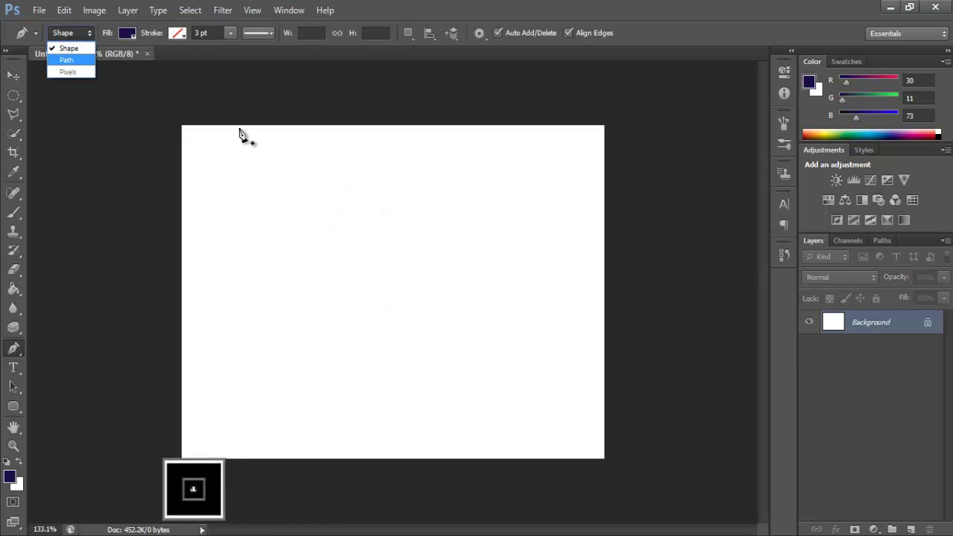
pyautogui.click(449, 218)
pyautogui.moveTo(298, 224); pyautogui.dragTo(300, 238)
pyautogui.moveTo(318, 320); pyautogui.dragTo(386, 378)
pyautogui.moveTo(513, 342); pyautogui.dragTo(593, 298)
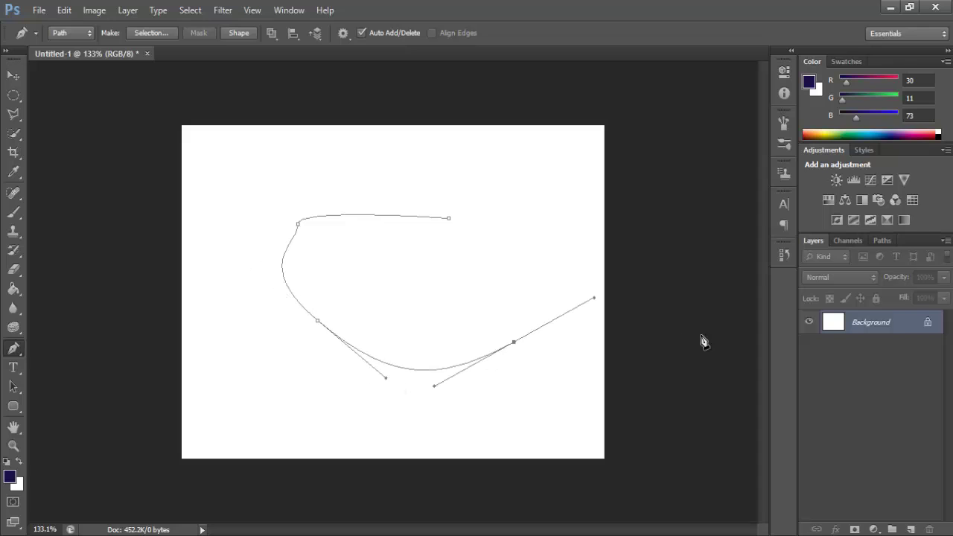
pyautogui.click(448, 218)
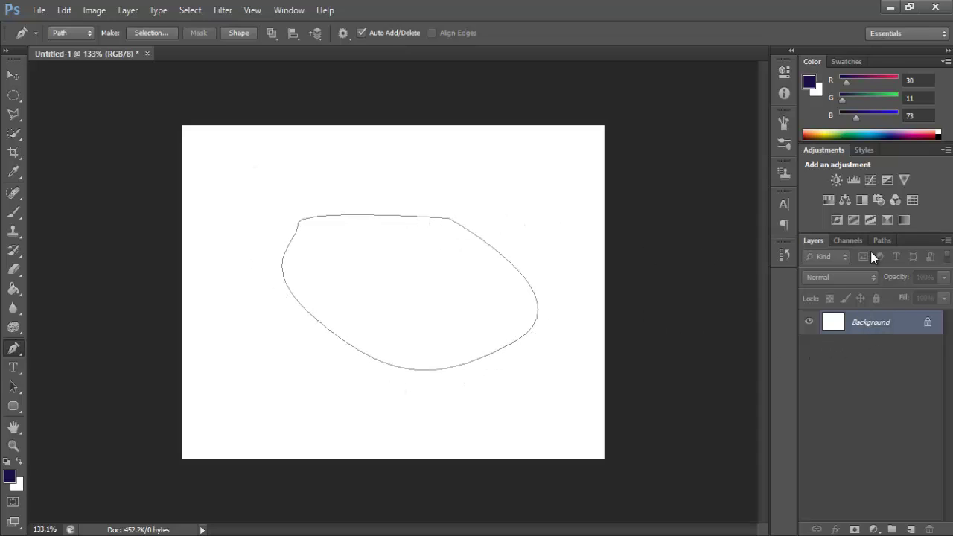
pyautogui.click(886, 241)
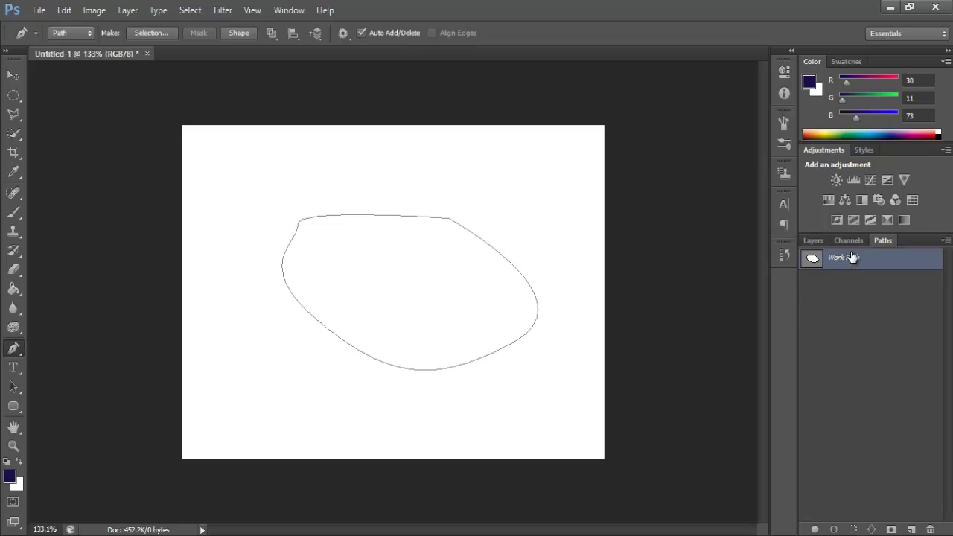
# - Create a new Path 1 and draw a closed curved Pen outline on the right of the canvas
pyautogui.click(910, 529)
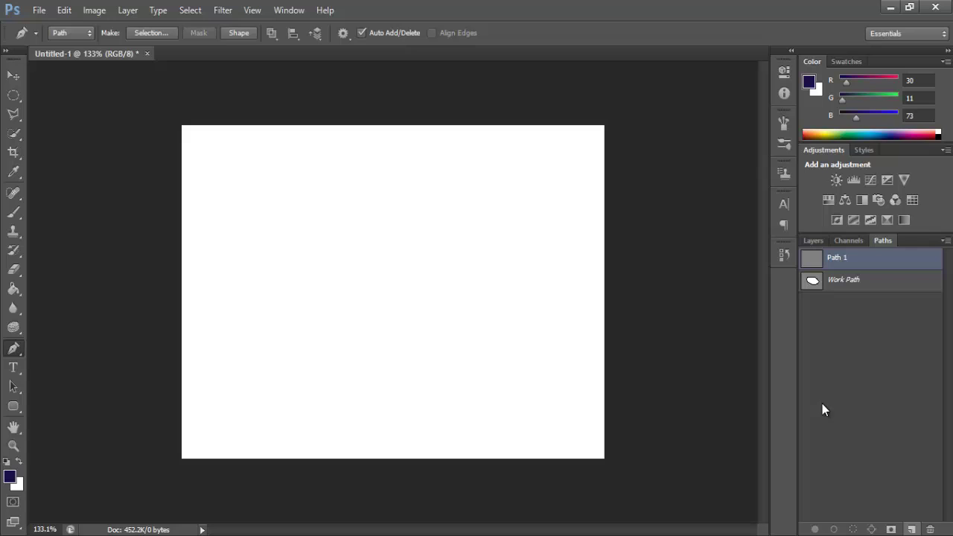
pyautogui.click(539, 185)
pyautogui.moveTo(437, 207); pyautogui.dragTo(437, 220)
pyautogui.click(439, 286)
pyautogui.click(563, 359)
pyautogui.click(578, 318)
pyautogui.moveTo(570, 213); pyautogui.dragTo(525, 161)
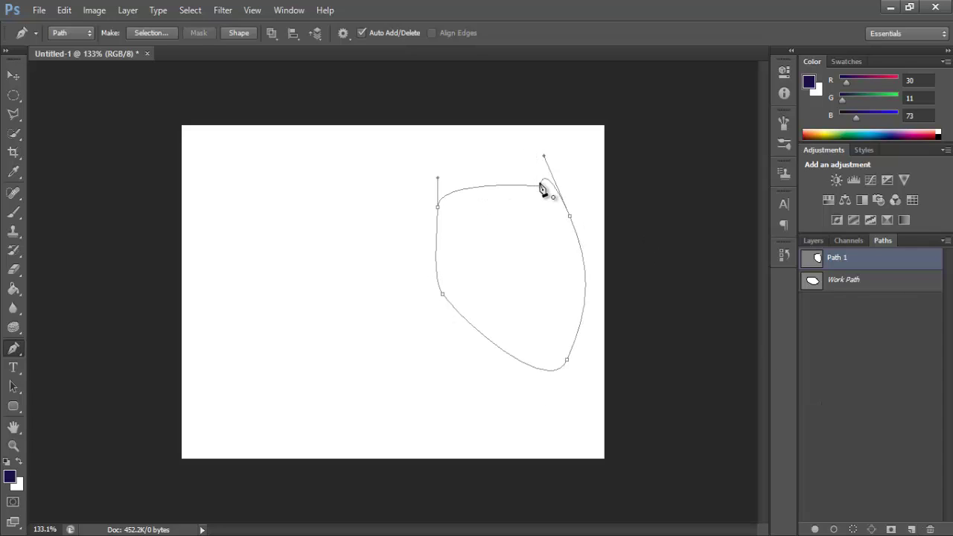
pyautogui.click(541, 187)
# - Toggle between the earlier Work Path and Path 1 to compare the outlines
pyautogui.click(851, 281)
pyautogui.click(848, 258)
pyautogui.click(846, 289)
pyautogui.click(849, 257)
# - Turn Path 1 into a selection with Ctrl+Enter and then via Make Selection, undoing each
pyautogui.hotkey('ctrl', 'Return')
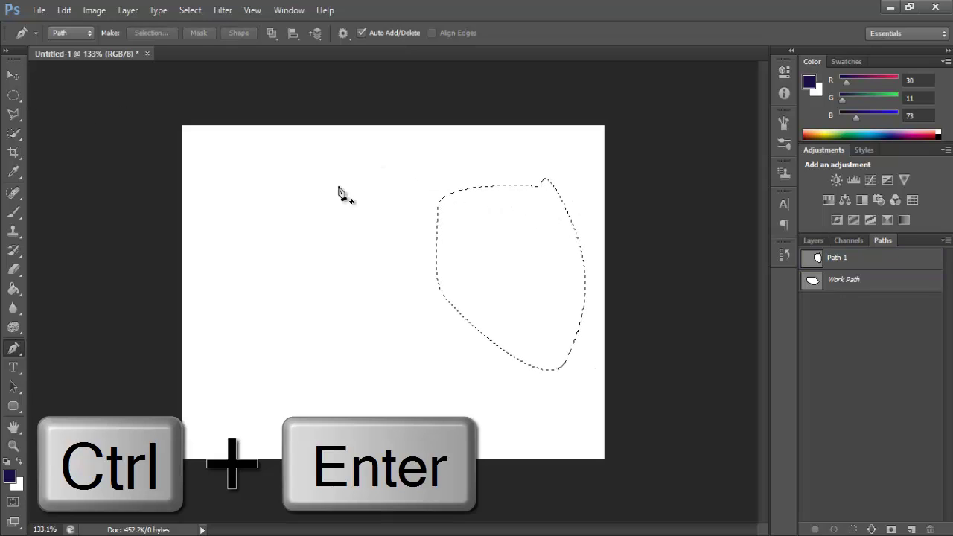
pyautogui.hotkey('ctrl', 'z')
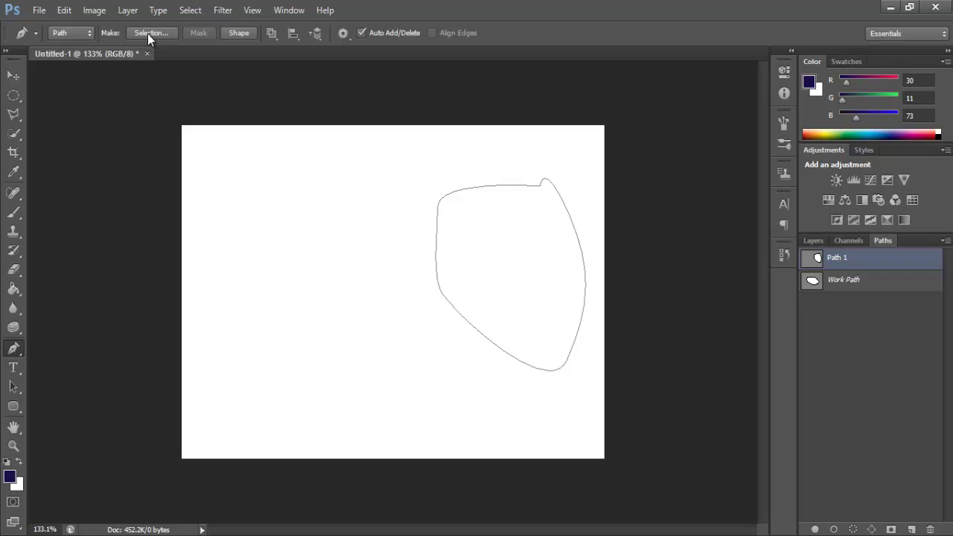
pyautogui.rightClick(471, 209)
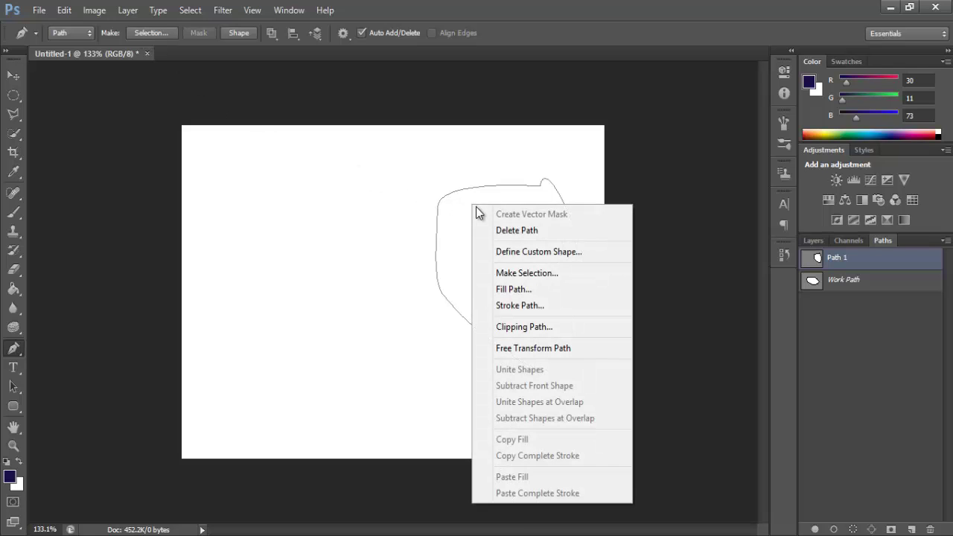
pyautogui.click(519, 274)
pyautogui.click(548, 158)
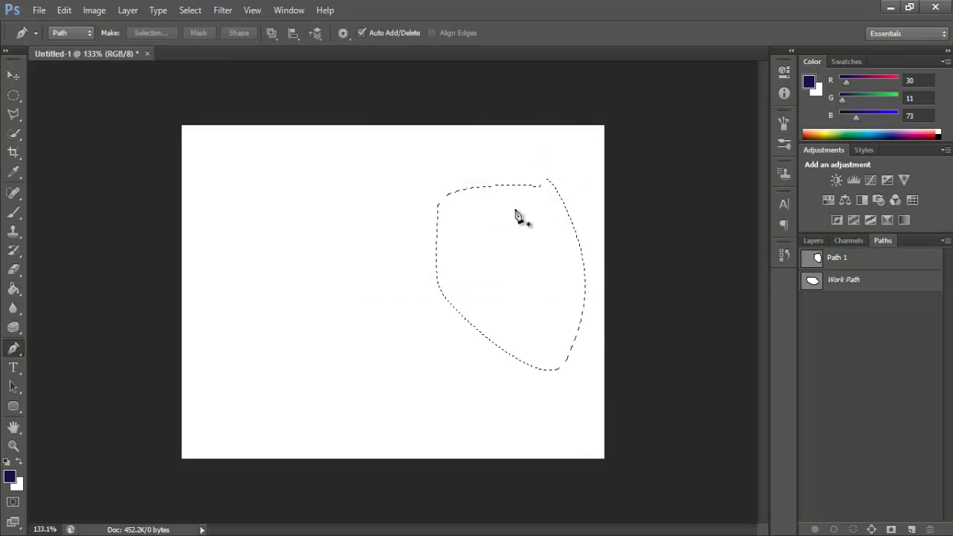
pyautogui.hotkey('ctrl', 'z')
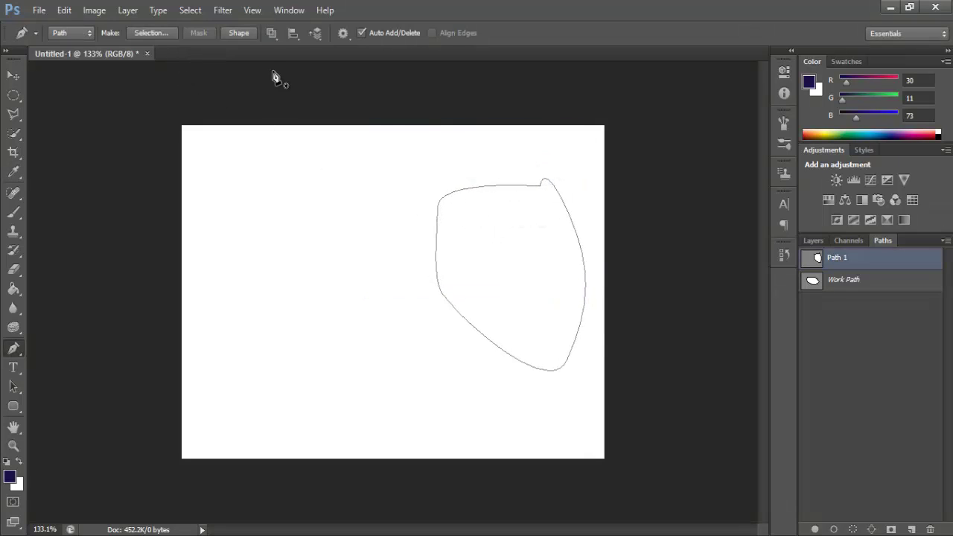
# - Make a shape layer from the path, undo it, then open toa-heftiba-EJd9Ydi7ULY-unsplash.jpg
pyautogui.click(234, 34)
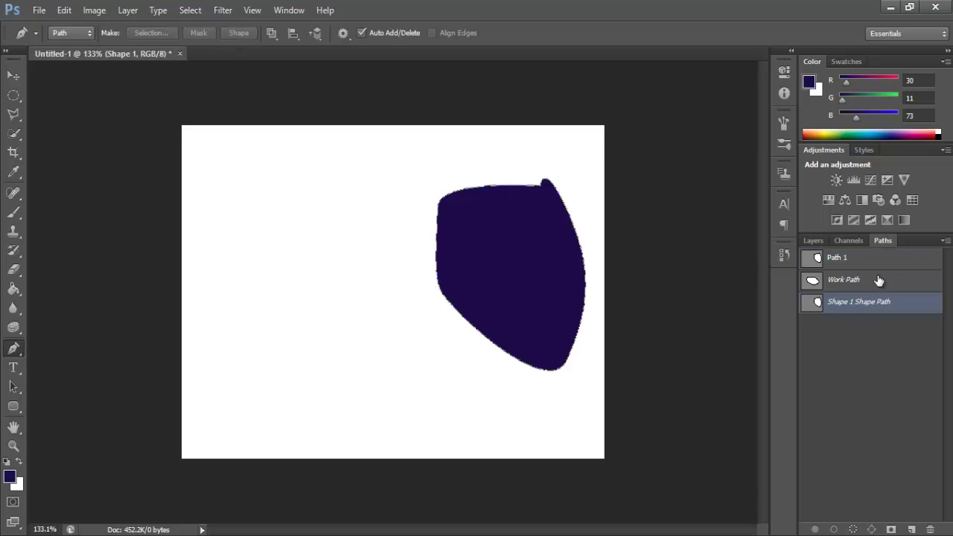
pyautogui.click(812, 241)
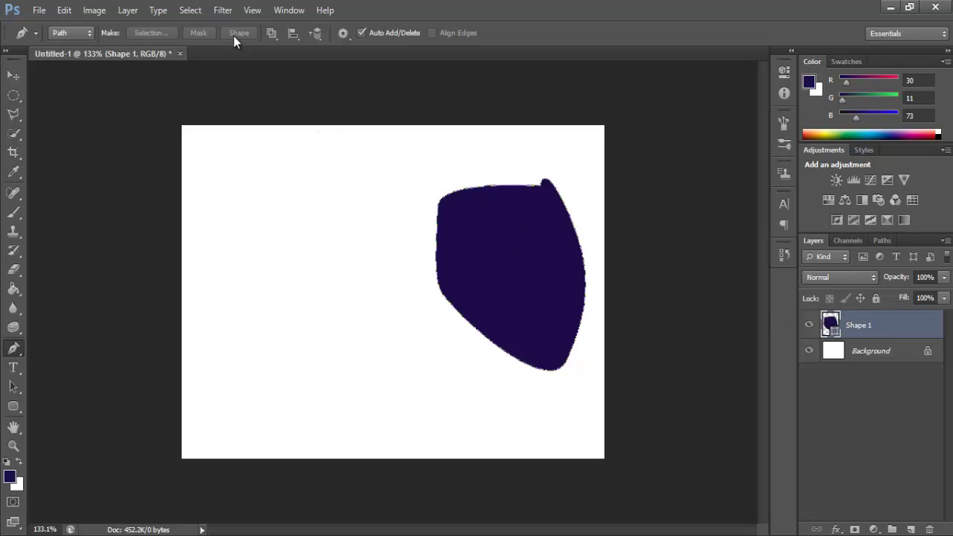
pyautogui.hotkey('ctrl', 'alt', 'z')
pyautogui.hotkey('ctrl', 'alt', 'z')
pyautogui.hotkey('ctrl', 'alt', 'z')
pyautogui.hotkey('ctrl', 'alt', 'z')
pyautogui.hotkey('ctrl', 'alt', 'z')
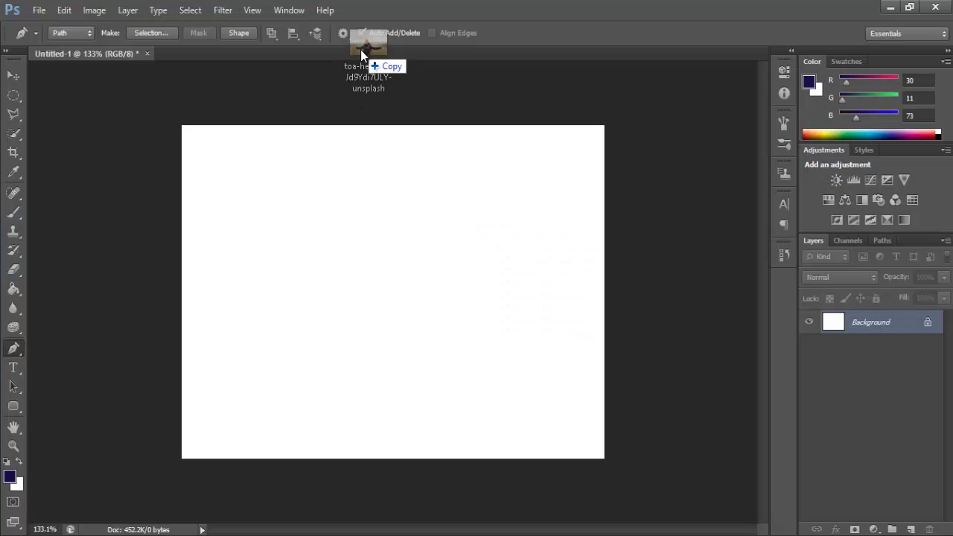
pyautogui.moveTo(497, 45); pyautogui.dragTo(360, 68)
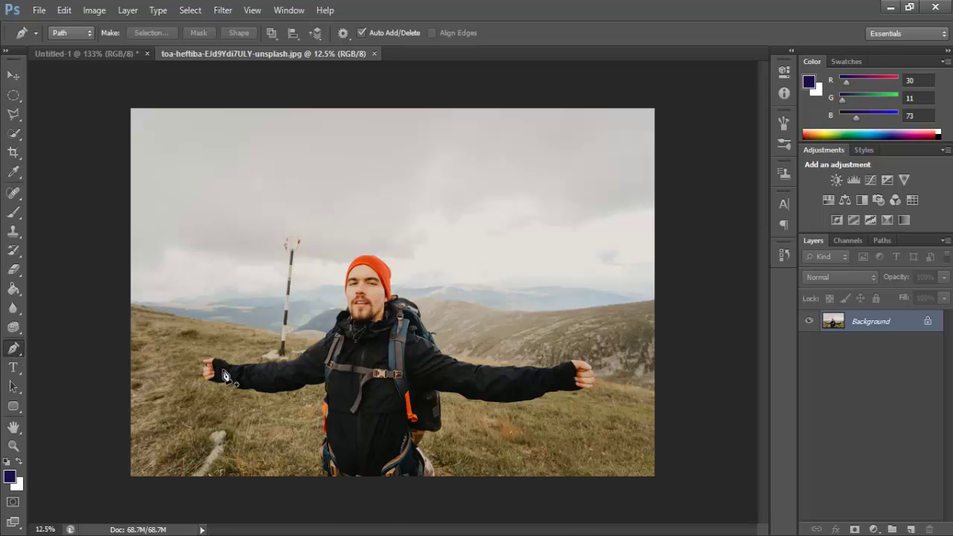
# - Switch the Pen tool mode from Shape to Path
pyautogui.scroll(2, 223, 380)
pyautogui.click(71, 33)
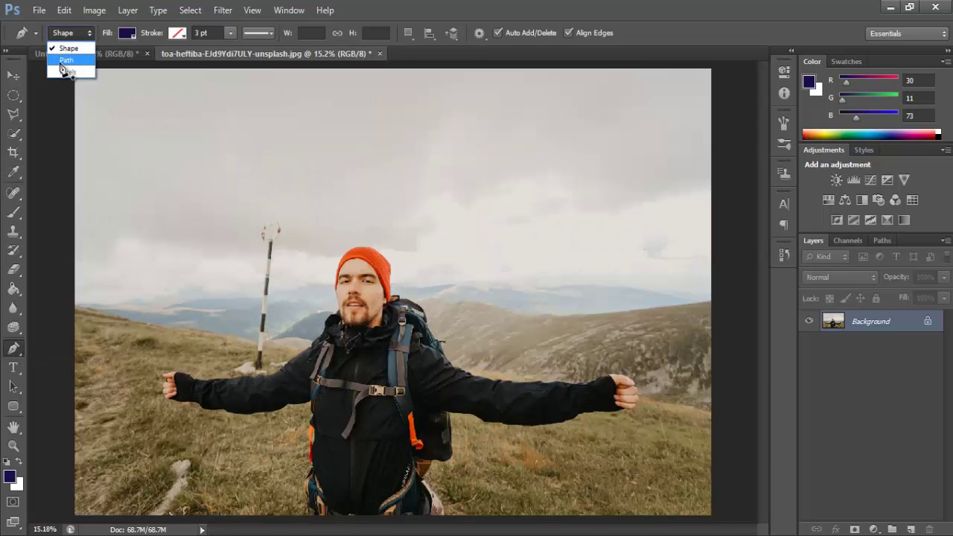
pyautogui.click(66, 60)
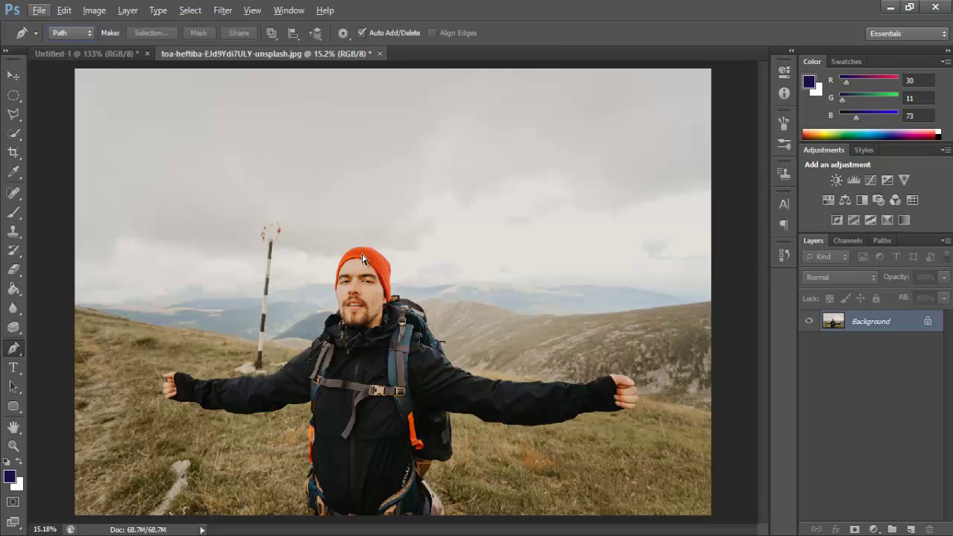
# - Zoom in and pan to bring the hiker's orange hat and face into view
pyautogui.scroll(1, 362, 258)
pyautogui.scroll(2, 362, 258)
pyautogui.scroll(2, 362, 258)
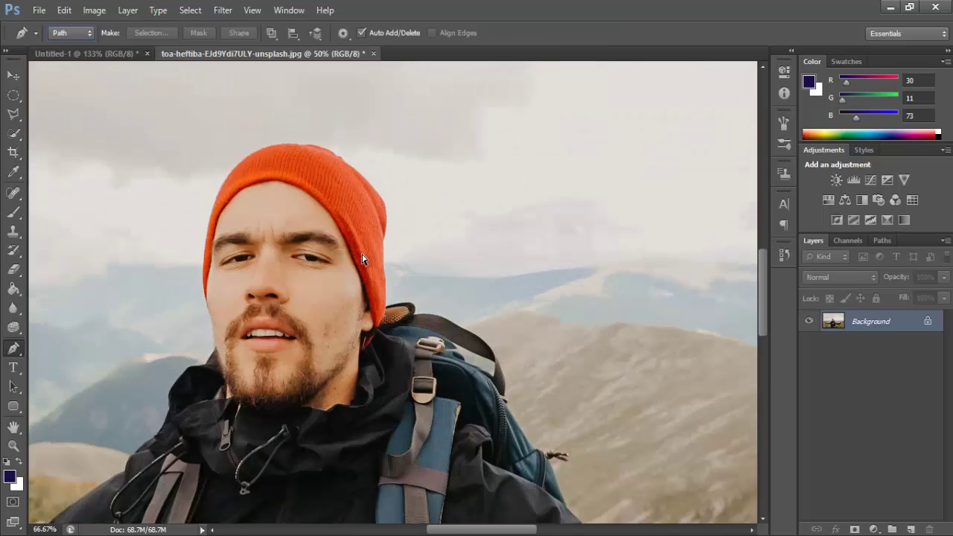
pyautogui.moveTo(268, 202)
pyautogui.mouseDown()
pyautogui.moveTo(353, 255)
pyautogui.moveTo(457, 272)
pyautogui.mouseUp()
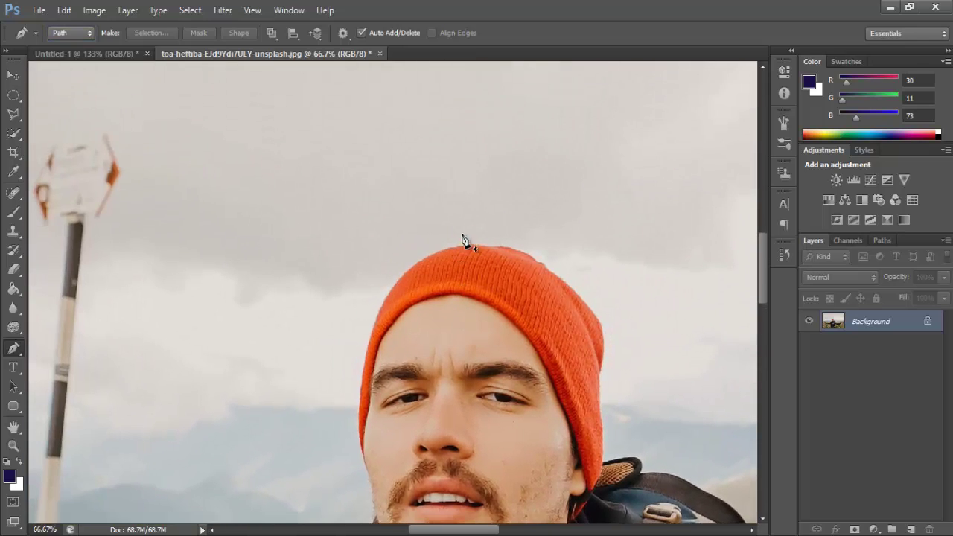
# - Start the path at the hat's top and curve it down the hat's left edge to a corner anchor
pyautogui.scroll(2, 473, 253)
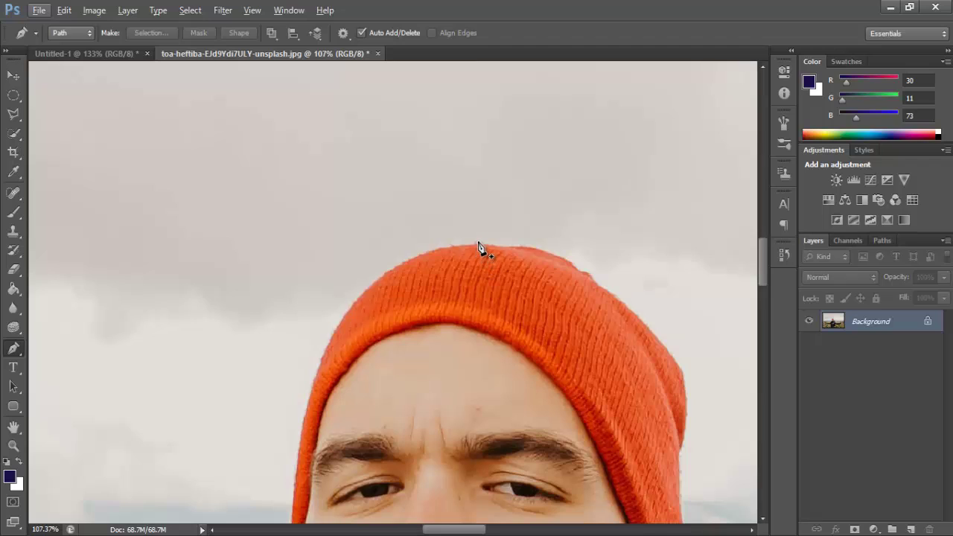
pyautogui.click(477, 245)
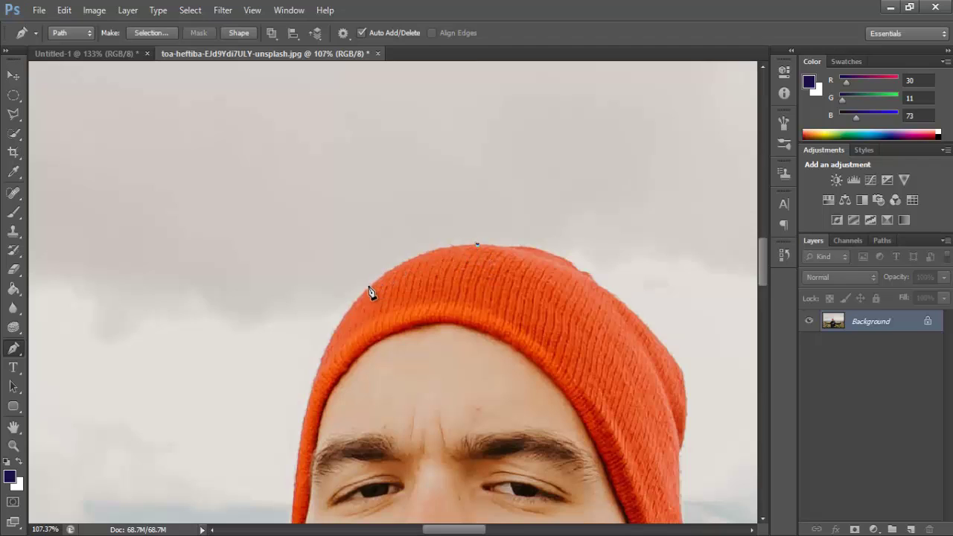
pyautogui.moveTo(363, 291); pyautogui.dragTo(318, 348)
pyautogui.moveTo(319, 387); pyautogui.dragTo(409, 236)
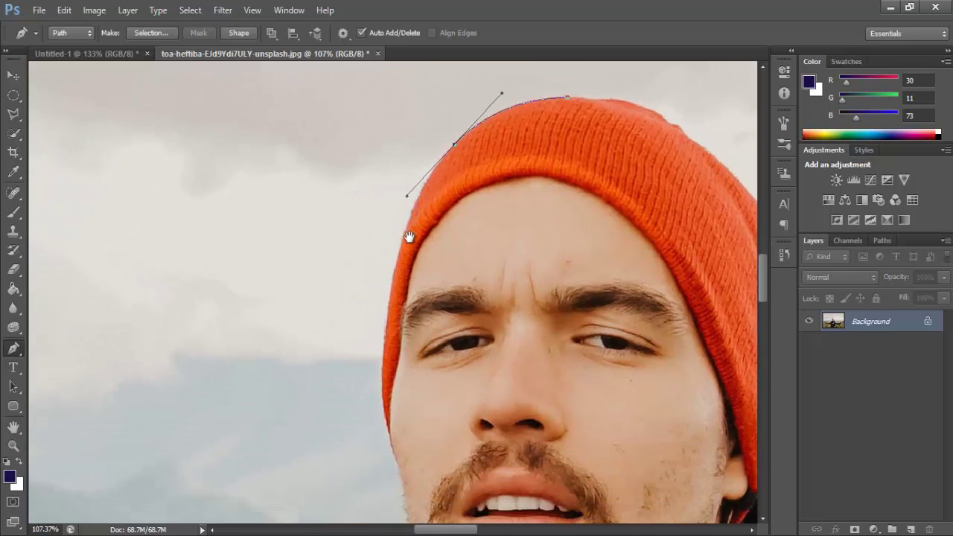
pyautogui.moveTo(385, 339); pyautogui.dragTo(382, 343)
pyautogui.keyDown('alt'); pyautogui.click(388, 309); pyautogui.keyUp('alt')
# - Continue the path down the cheek and jawline to the jacket collar
pyautogui.scroll(-1, 389, 312)
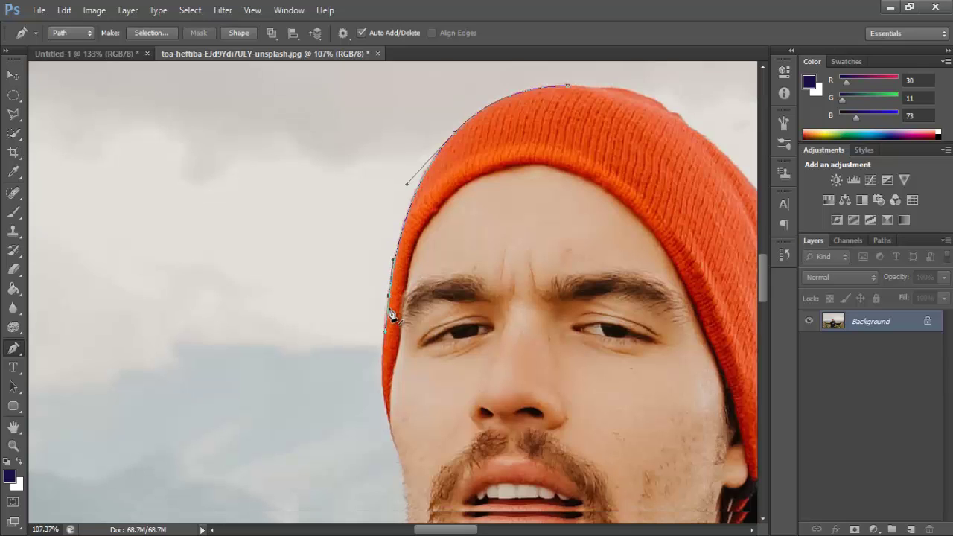
pyautogui.scroll(-3, 387, 301)
pyautogui.scroll(-2, 385, 292)
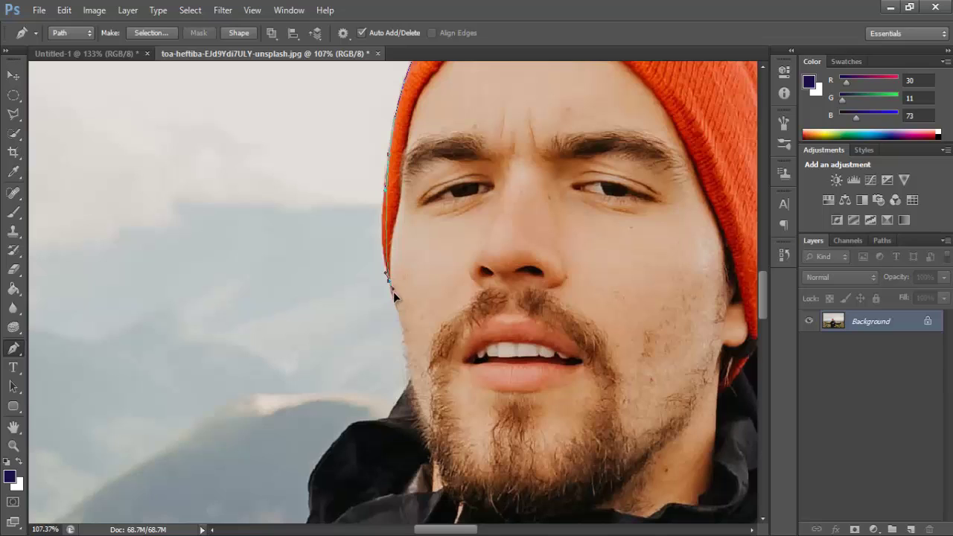
pyautogui.click(398, 313)
pyautogui.moveTo(401, 327); pyautogui.dragTo(402, 331)
pyautogui.click(410, 381)
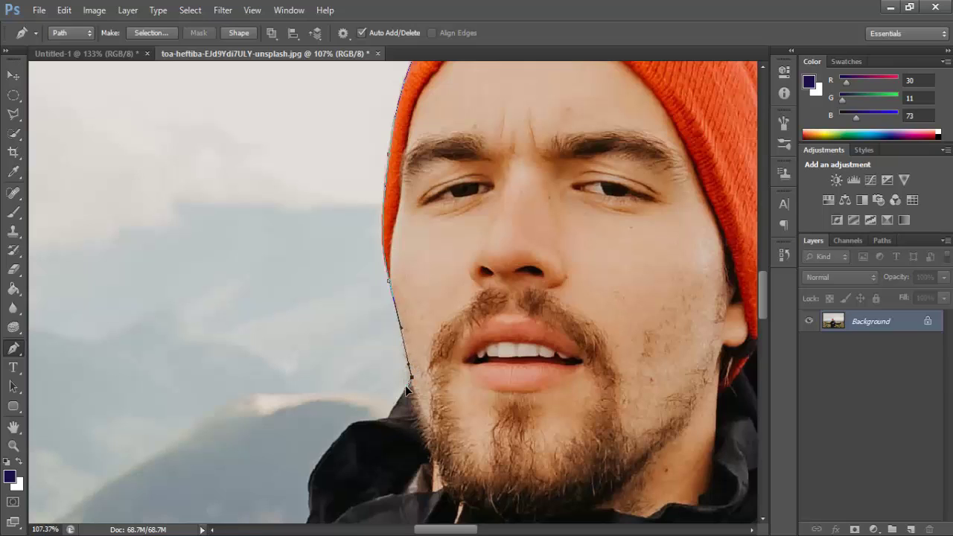
pyautogui.click(405, 390)
pyautogui.moveTo(378, 449)
pyautogui.mouseDown()
pyautogui.moveTo(372, 346)
pyautogui.moveTo(360, 344)
pyautogui.mouseUp()
pyautogui.click(360, 330)
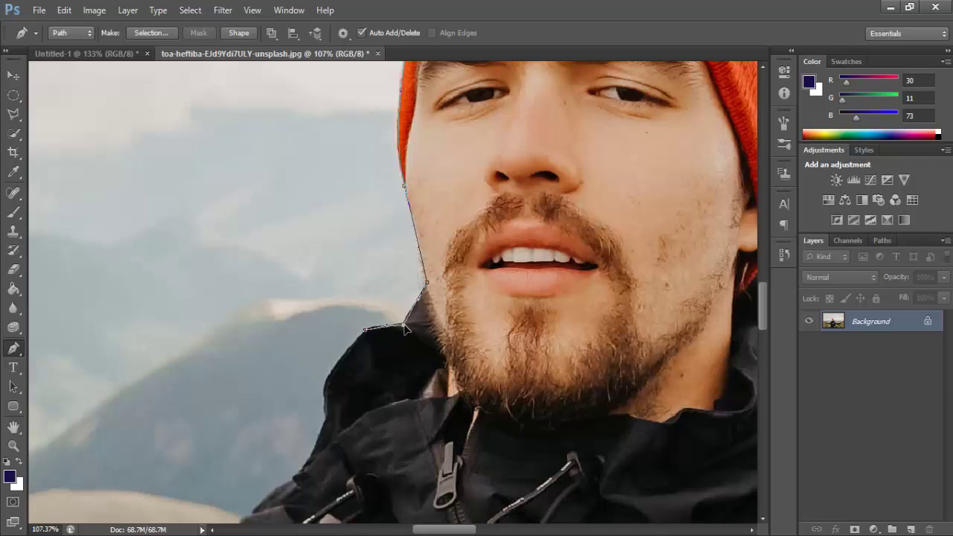
# - Add anchors running the path down the jacket edge
pyautogui.scroll(-2, 360, 298)
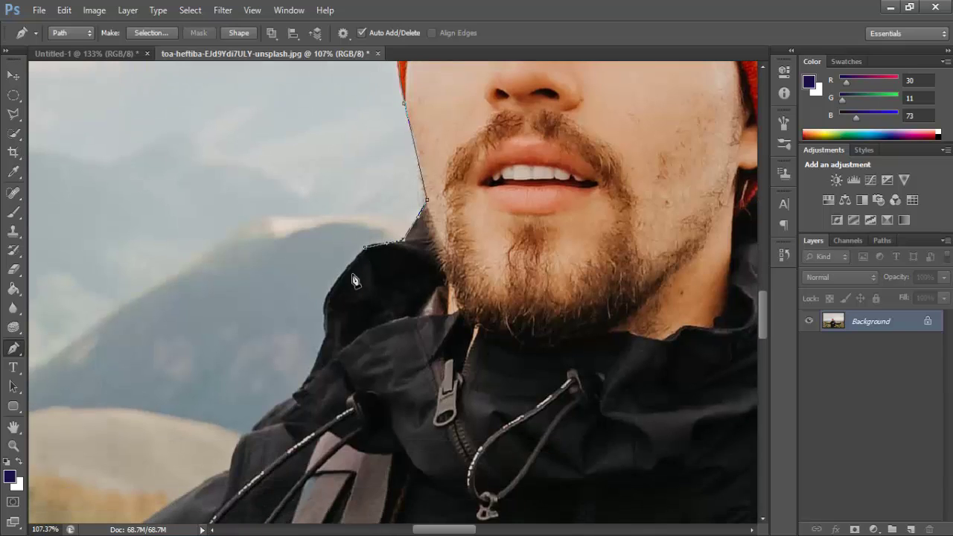
pyautogui.scroll(-2, 344, 301)
pyautogui.click(328, 238)
pyautogui.click(325, 272)
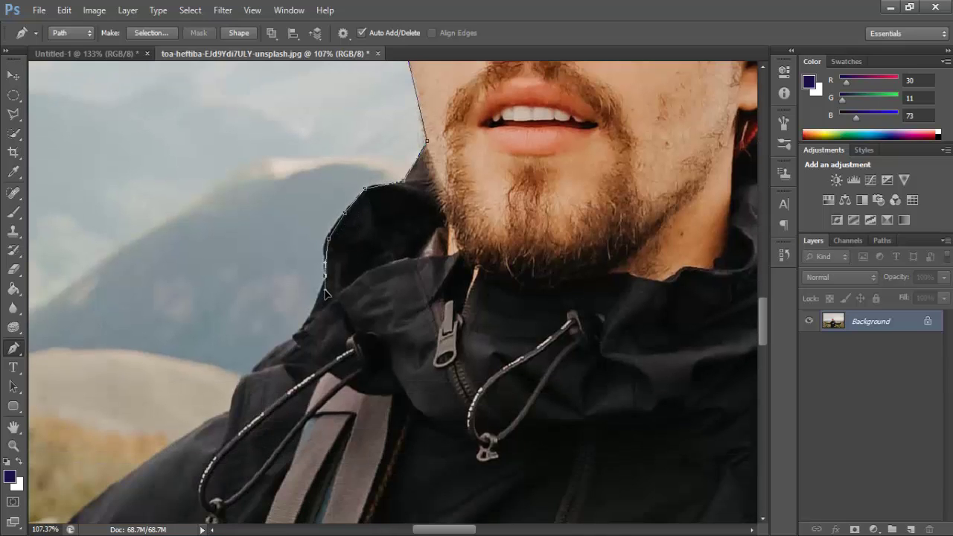
pyautogui.click(297, 335)
pyautogui.scroll(-3, 306, 322)
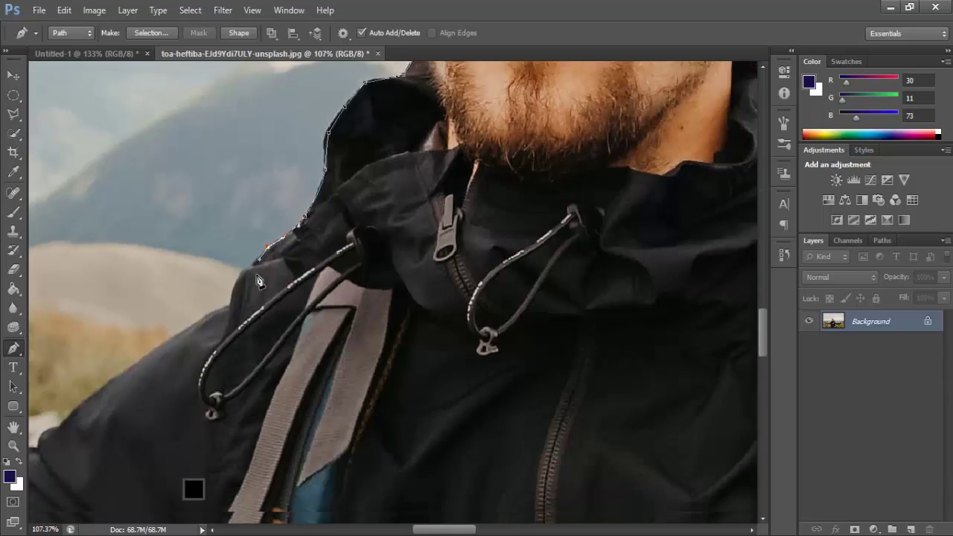
pyautogui.scroll(2, 306, 322)
pyautogui.moveTo(206, 322)
pyautogui.mouseDown()
pyautogui.moveTo(176, 354)
pyautogui.moveTo(241, 344)
pyautogui.moveTo(363, 240)
pyautogui.mouseUp()
# - Trace the path along the jacket shoulder toward the outstretched arm
pyautogui.click(380, 232)
pyautogui.click(308, 295)
pyautogui.click(281, 313)
pyautogui.click(255, 327)
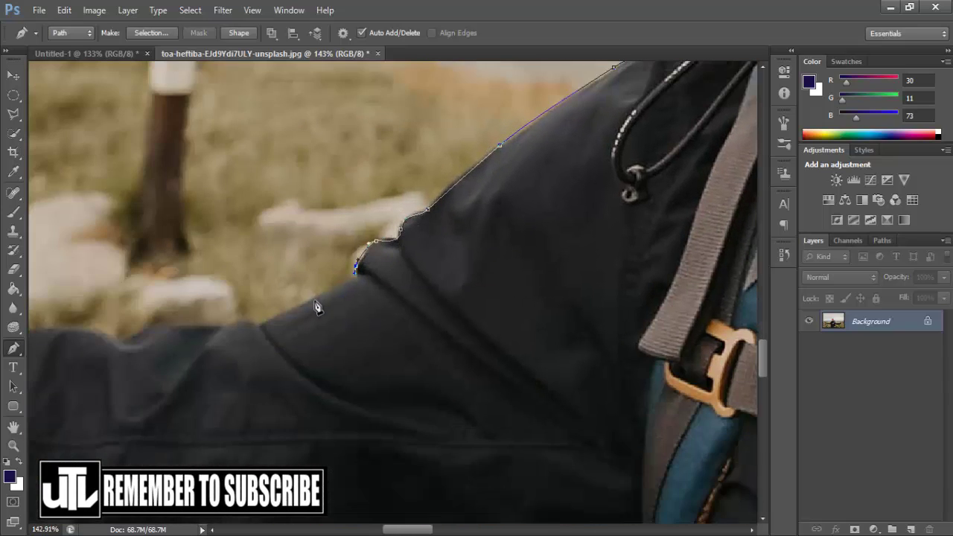
pyautogui.click(347, 256)
pyautogui.click(291, 293)
pyautogui.click(205, 317)
pyautogui.click(125, 327)
pyautogui.moveTo(34, 325); pyautogui.dragTo(158, 325)
# - Curve the path along the top of the sleeve over the glove's top edge
pyautogui.moveTo(17, 356); pyautogui.dragTo(181, 304)
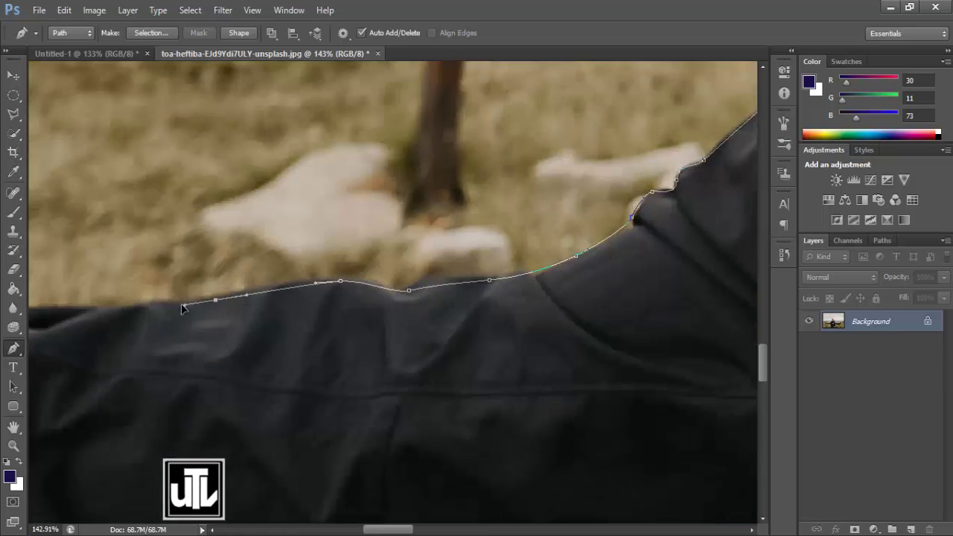
pyautogui.moveTo(34, 328); pyautogui.dragTo(156, 298)
pyautogui.moveTo(75, 298); pyautogui.dragTo(265, 302)
pyautogui.click(256, 289)
pyautogui.click(200, 277)
pyautogui.click(165, 240)
pyautogui.moveTo(120, 238); pyautogui.dragTo(339, 254)
# - Trace the path over the glove, around the fingertip and knuckles, and around the fingers
pyautogui.click(289, 236)
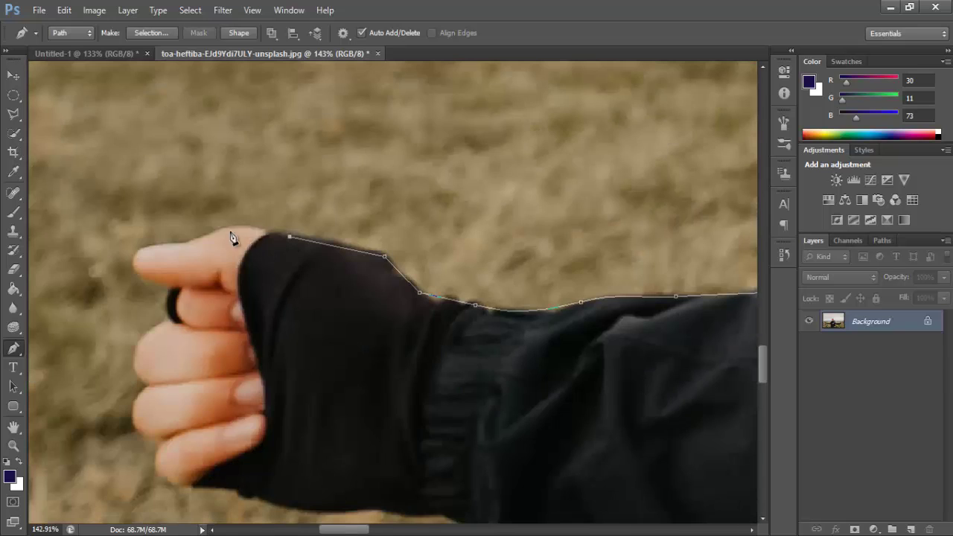
pyautogui.click(226, 228)
pyautogui.click(189, 242)
pyautogui.click(135, 270)
pyautogui.click(169, 288)
pyautogui.click(169, 315)
pyautogui.moveTo(140, 381)
pyautogui.mouseDown()
pyautogui.moveTo(151, 386)
pyautogui.moveTo(166, 426)
pyautogui.mouseUp()
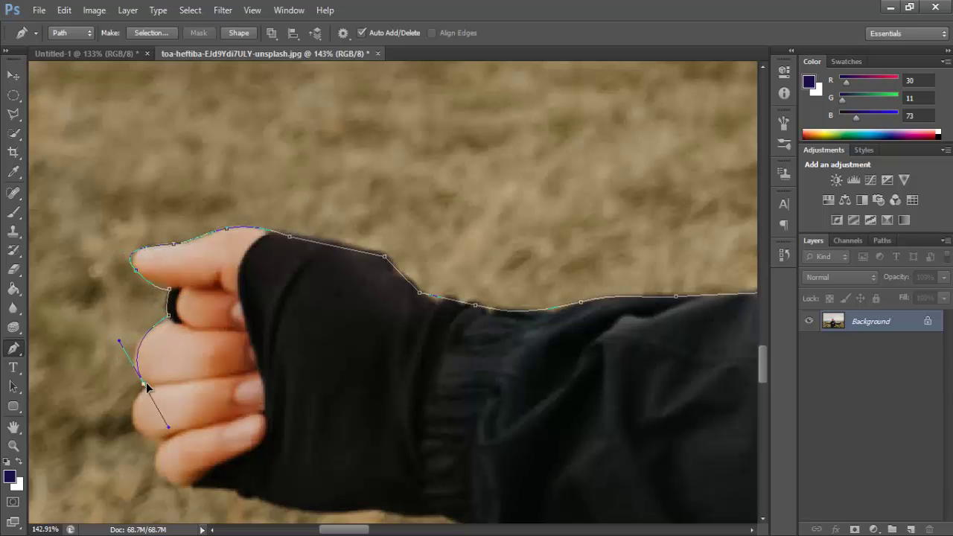
pyautogui.moveTo(142, 383); pyautogui.dragTo(177, 435)
# - Wrap smooth anchors around the lower fingers, undoing one misplaced anchor
pyautogui.scroll(-3, 179, 430)
pyautogui.click(146, 355)
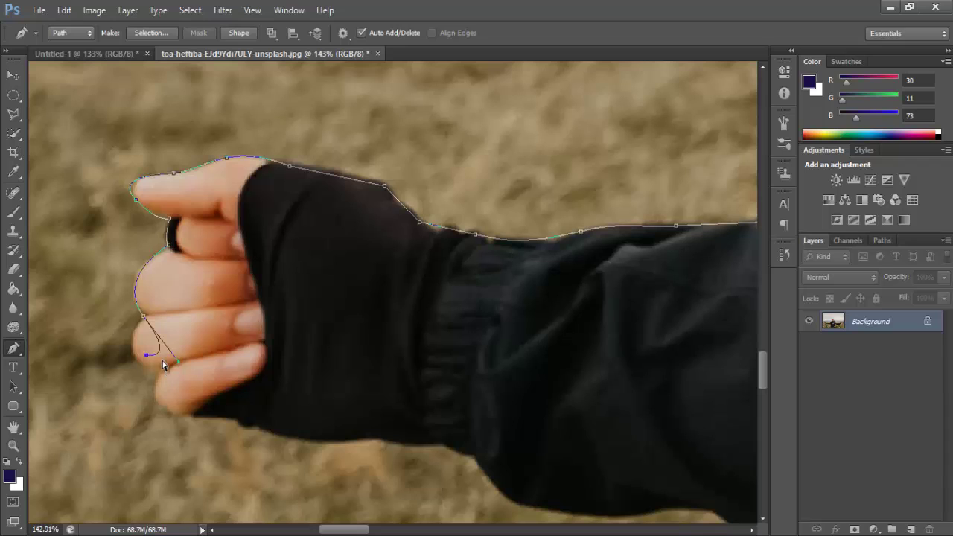
pyautogui.hotkey('ctrl', 'z')
pyautogui.moveTo(156, 370); pyautogui.dragTo(198, 393)
pyautogui.moveTo(183, 425)
pyautogui.mouseDown()
pyautogui.moveTo(192, 320)
pyautogui.moveTo(330, 340)
pyautogui.mouseUp()
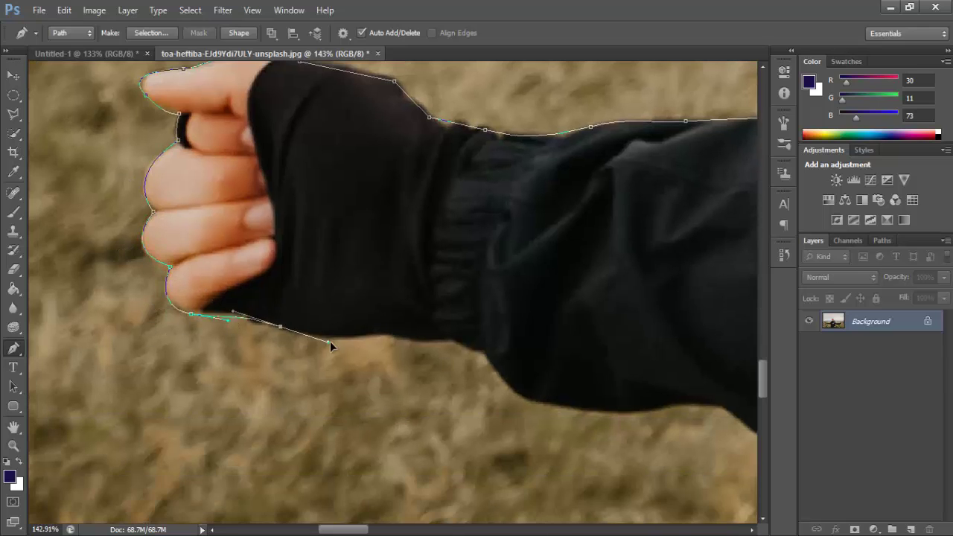
# - Run the path back along the sleeve's lower edge
pyautogui.click(422, 339)
pyautogui.click(485, 353)
pyautogui.click(530, 396)
pyautogui.click(561, 403)
pyautogui.moveTo(654, 408)
pyautogui.mouseDown()
pyautogui.moveTo(689, 398)
pyautogui.moveTo(485, 391)
pyautogui.mouseUp()
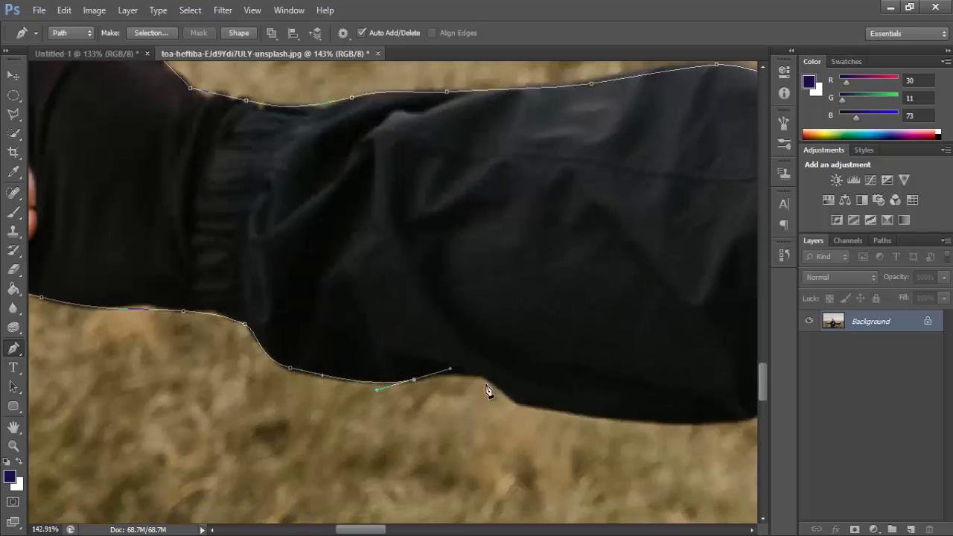
pyautogui.scroll(-5, 627, 372)
# - Extend the path under the sleeve and curve it into the torso
pyautogui.scroll(3, 302, 403)
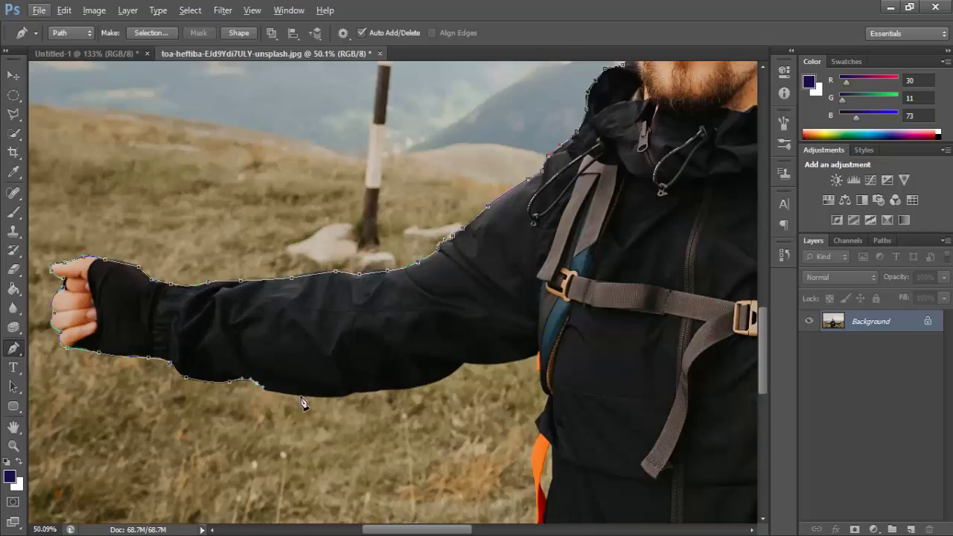
pyautogui.click(307, 395)
pyautogui.click(395, 388)
pyautogui.click(463, 363)
pyautogui.moveTo(549, 348); pyautogui.dragTo(534, 360)
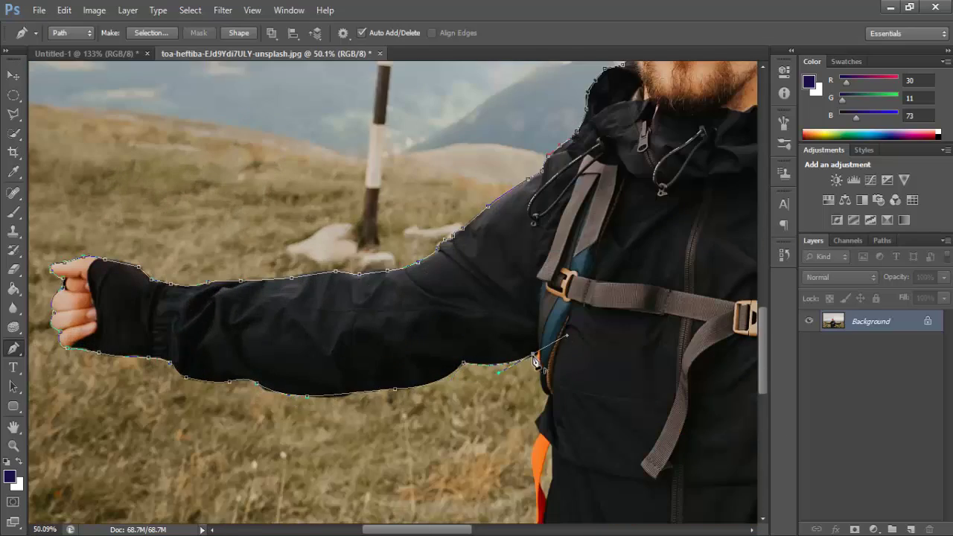
pyautogui.scroll(-3, 534, 349)
pyautogui.scroll(-3, 436, 347)
pyautogui.scroll(-3, 436, 347)
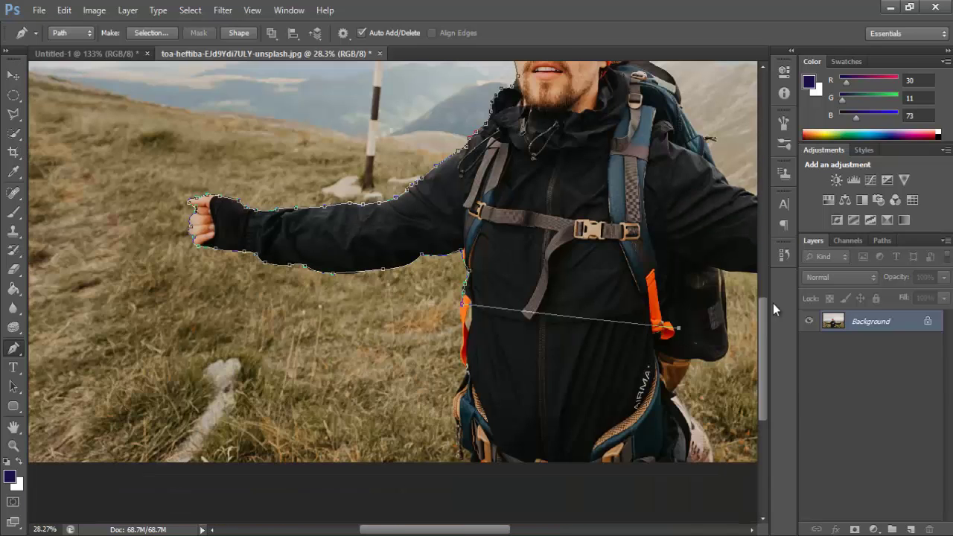
pyautogui.hscroll(5, 510, 265)
# - Carry the path across the torso and along the other arm
pyautogui.click(692, 287)
pyautogui.hscroll(5, 691, 287)
pyautogui.click(380, 246)
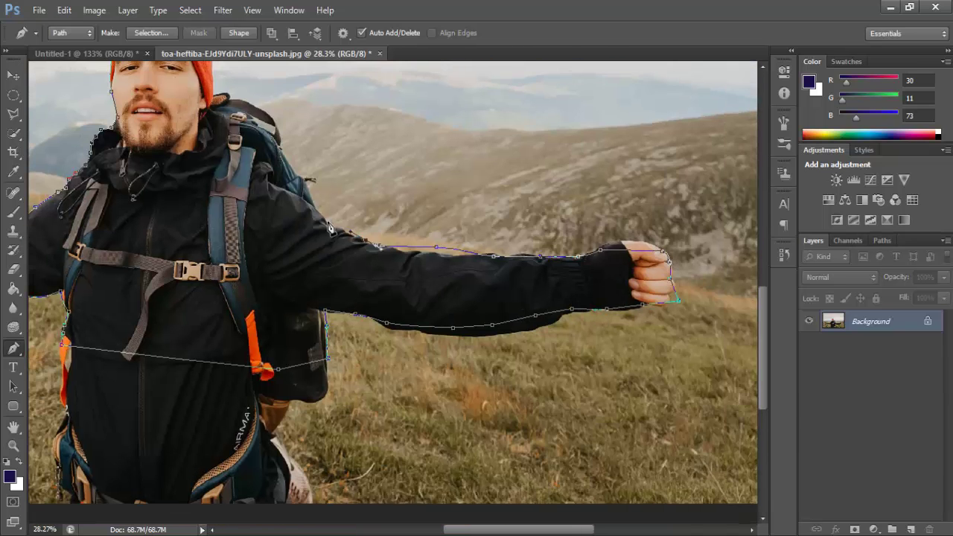
pyautogui.scroll(5, 268, 142)
pyautogui.scroll(3, 287, 172)
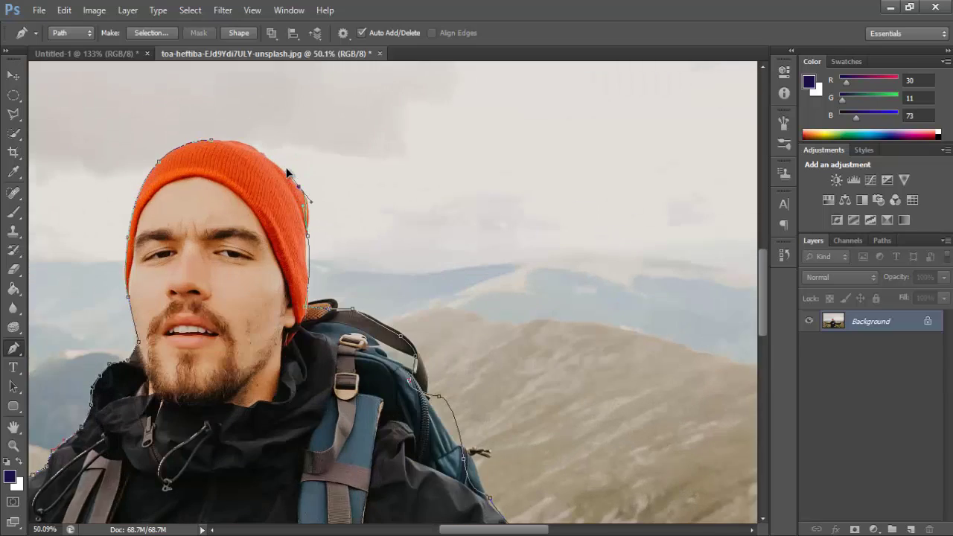
pyautogui.scroll(-5, 287, 172)
pyautogui.scroll(3, 363, 288)
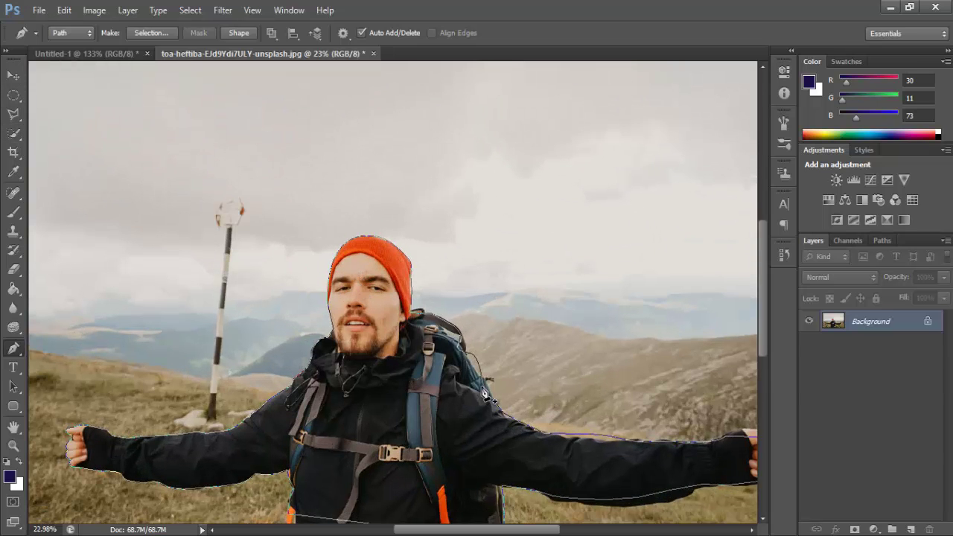
pyautogui.scroll(2, 487, 398)
pyautogui.scroll(2, 456, 316)
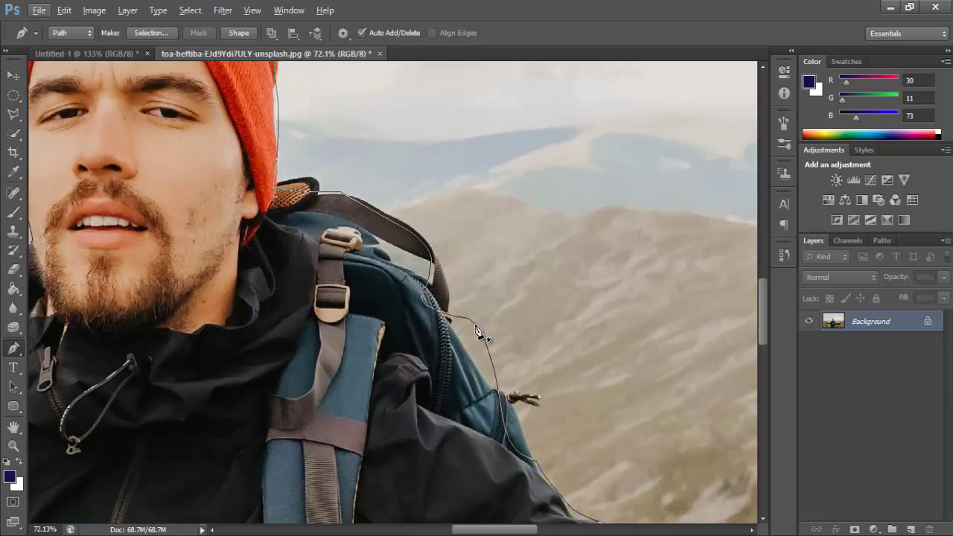
# - Move anchors and bend curves so the path follows the backpack edge
pyautogui.keyDown('ctrl'); pyautogui.click(471, 325); pyautogui.keyUp('ctrl')
pyautogui.moveTo(466, 325); pyautogui.dragTo(466, 337)
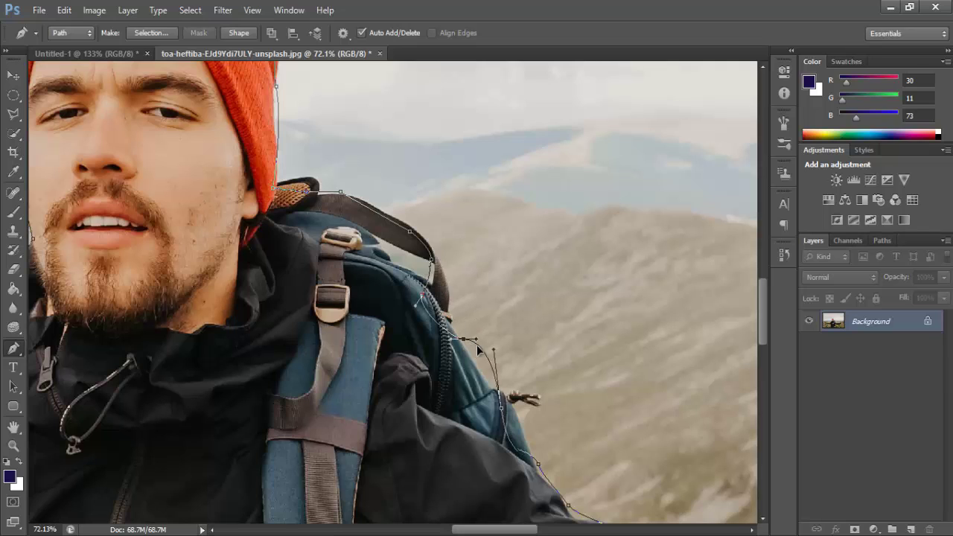
pyautogui.moveTo(476, 366); pyautogui.dragTo(472, 370)
pyautogui.moveTo(458, 327)
pyautogui.mouseDown()
pyautogui.moveTo(446, 302)
pyautogui.moveTo(456, 288)
pyautogui.mouseUp()
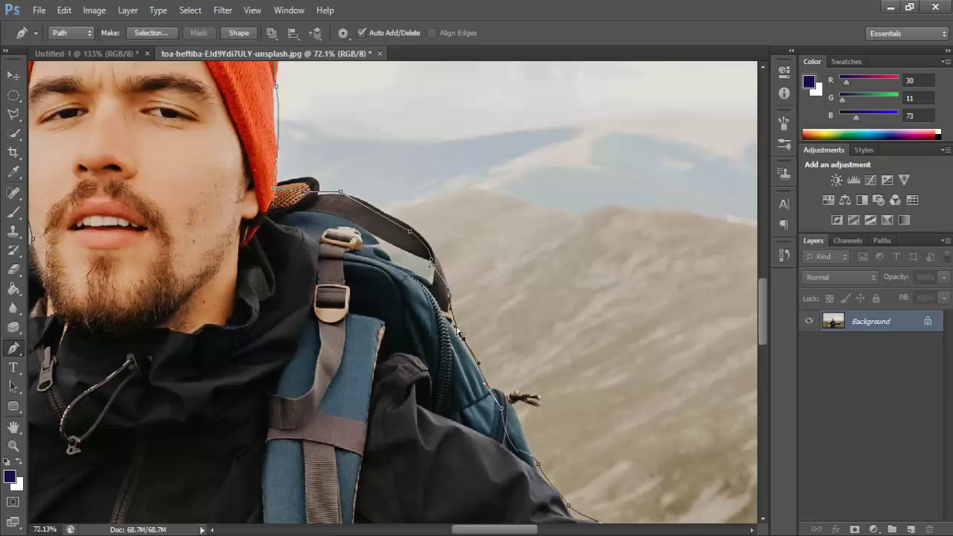
pyautogui.moveTo(456, 331); pyautogui.dragTo(448, 301)
# - Reshape curves along the shoulder strap and adjust the starting anchor at the hat top
pyautogui.moveTo(431, 263); pyautogui.dragTo(444, 269)
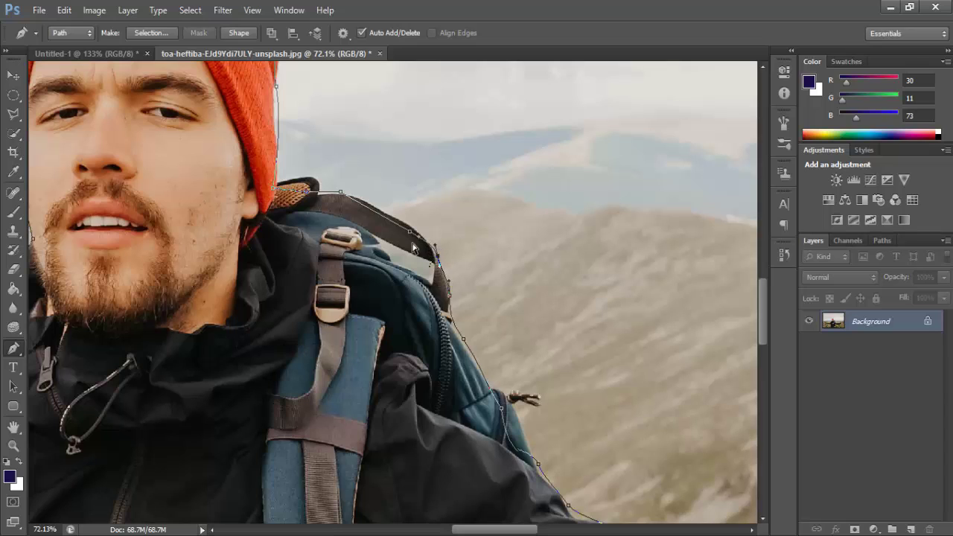
pyautogui.moveTo(411, 233); pyautogui.dragTo(409, 230)
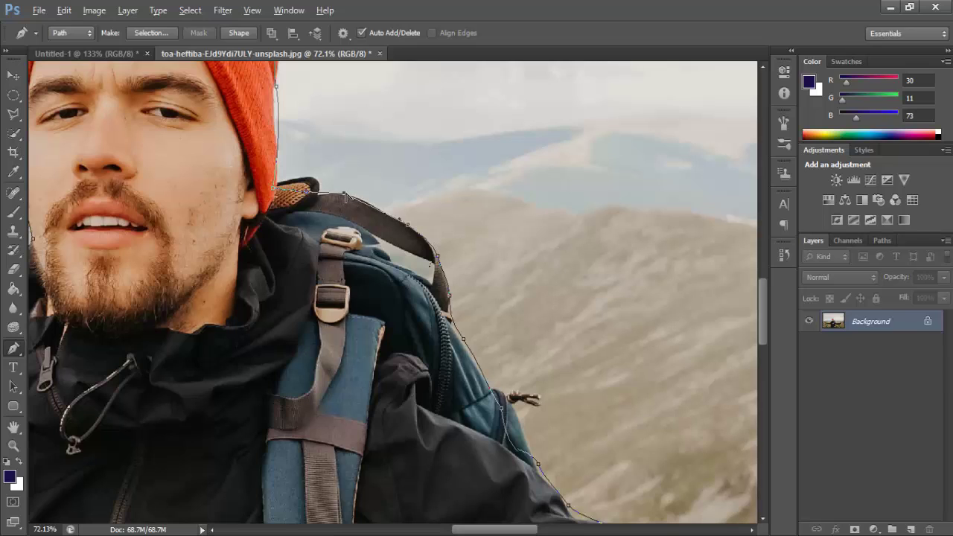
pyautogui.moveTo(355, 196); pyautogui.dragTo(308, 183)
pyautogui.scroll(-2, 305, 148)
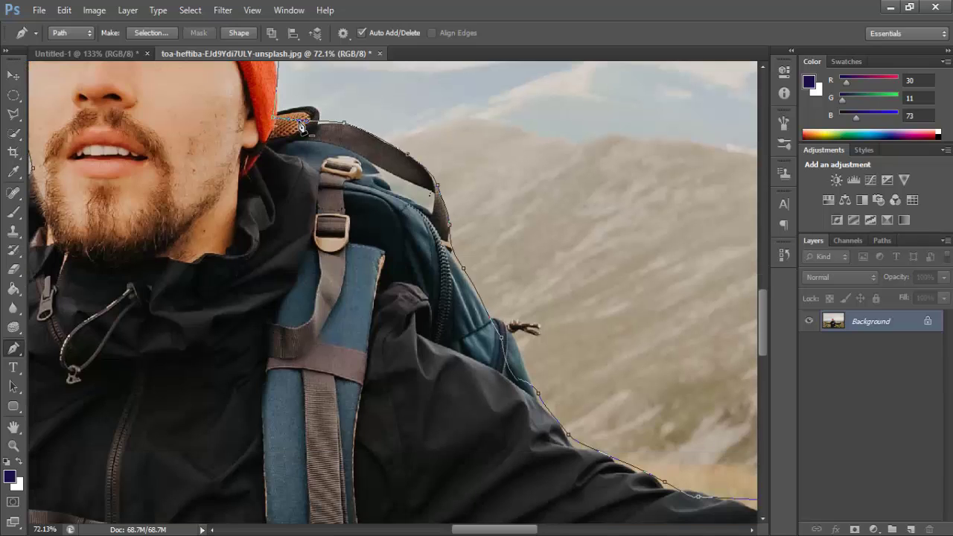
pyautogui.moveTo(301, 125); pyautogui.dragTo(340, 93)
pyautogui.moveTo(307, 123); pyautogui.dragTo(321, 113)
pyautogui.keyDown('alt'); pyautogui.scroll(-3, 327, 89); pyautogui.keyUp('alt')
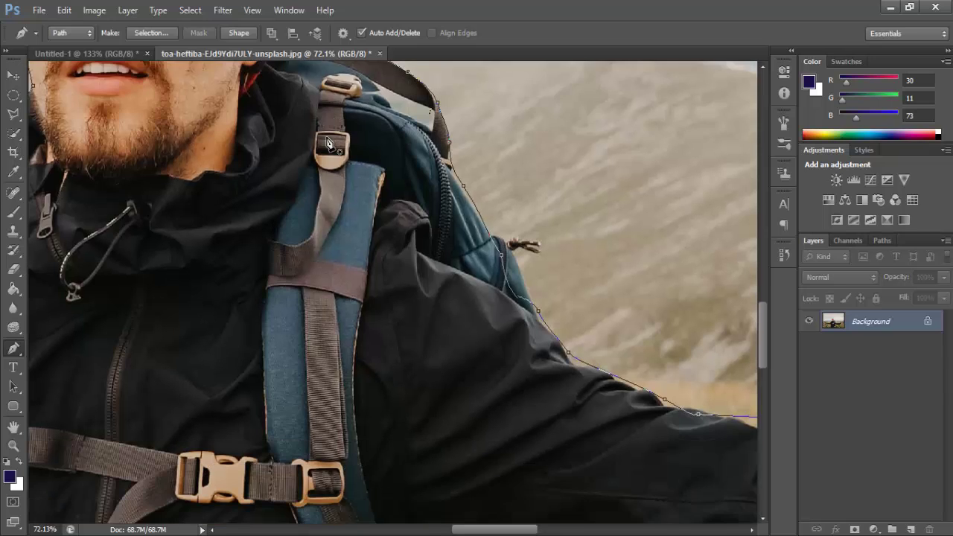
pyautogui.scroll(-3, 580, 267)
pyautogui.scroll(2, 579, 267)
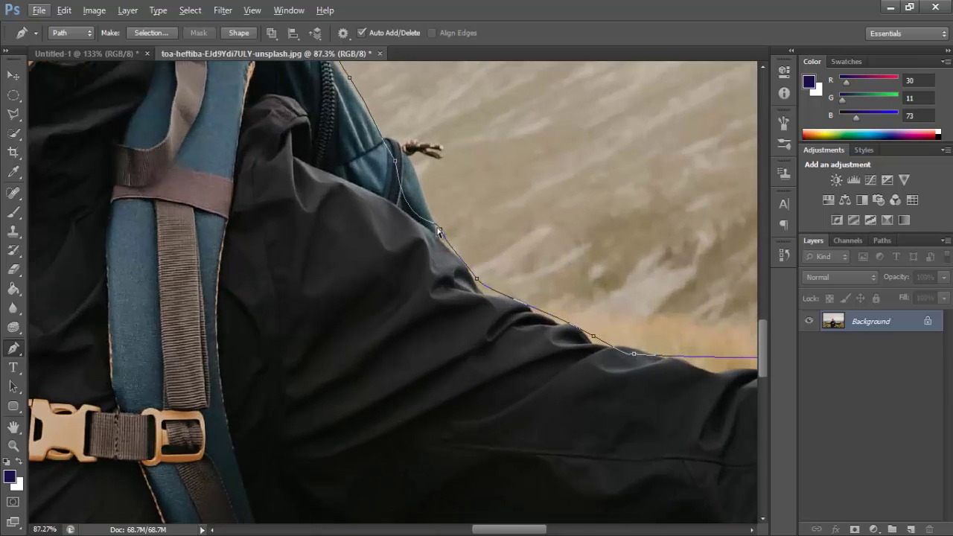
pyautogui.scroll(-3, 447, 238)
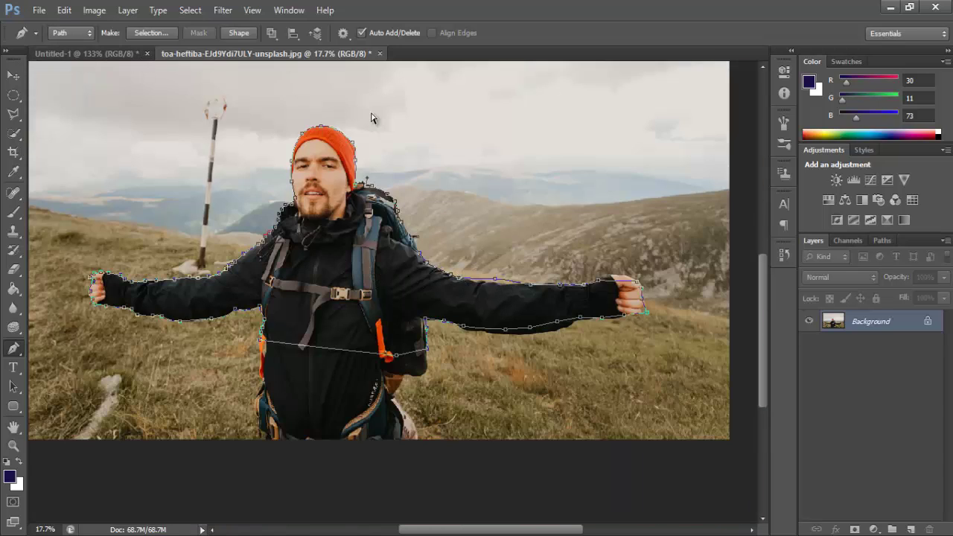
# - Load the hiker path as a selection and nudge the selected hiker up and right
pyautogui.hotkey('ctrl', 'Return')
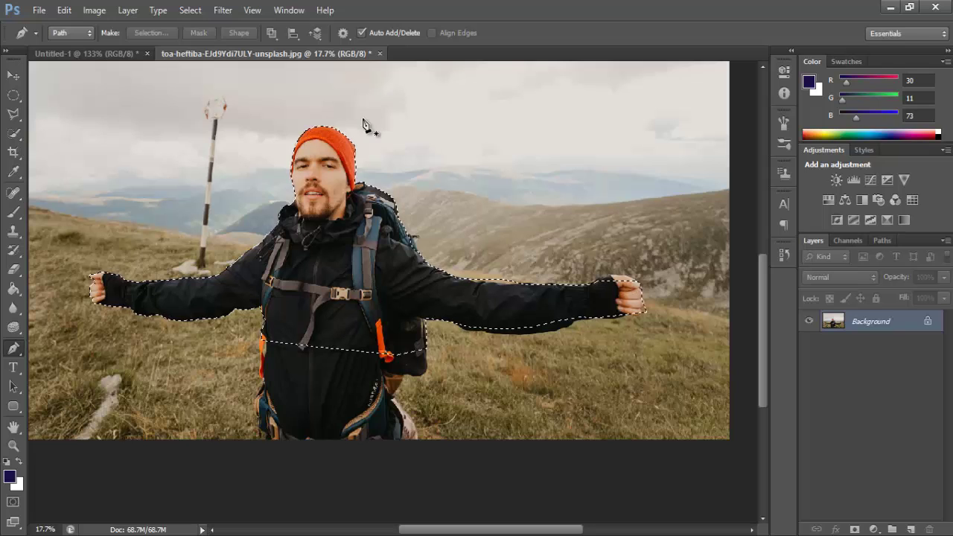
pyautogui.click(13, 75)
pyautogui.moveTo(335, 224)
pyautogui.mouseDown()
pyautogui.moveTo(370, 143)
pyautogui.moveTo(382, 221)
pyautogui.mouseUp()
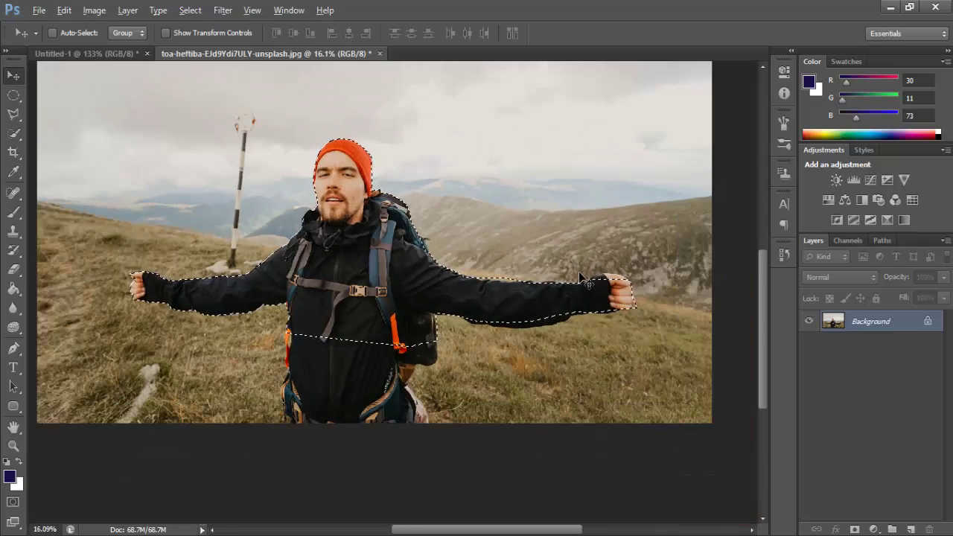
pyautogui.scroll(2, 77, 216)
pyautogui.scroll(2, 76, 216)
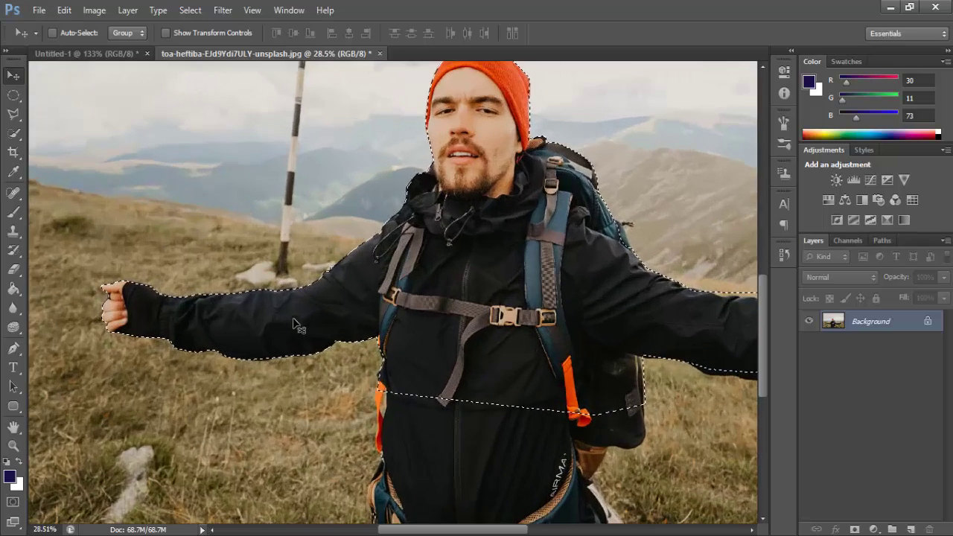
pyautogui.scroll(-3, 285, 311)
# - Copy the selected hiker onto a new Layer 1 and hide the Background layer
pyautogui.hotkey('ctrl', 'j')
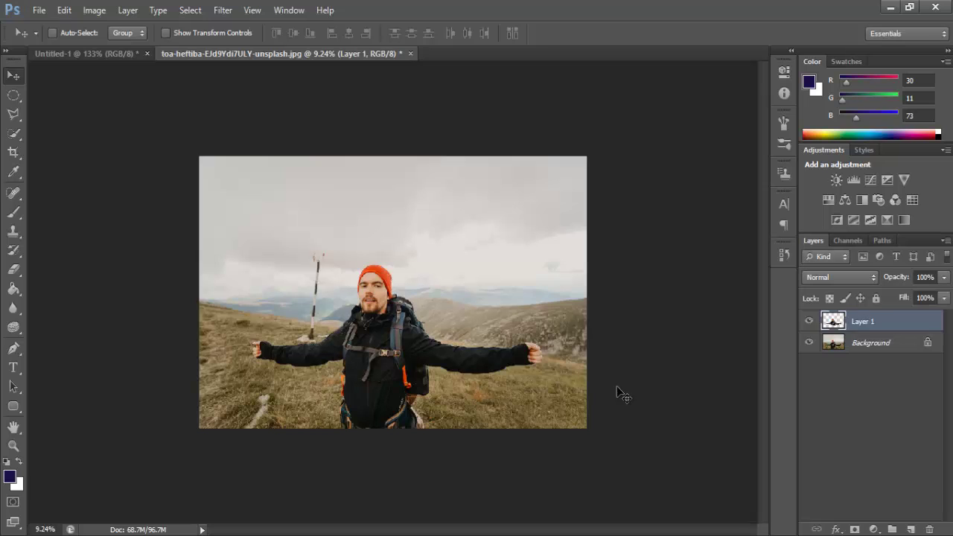
pyautogui.click(806, 342)
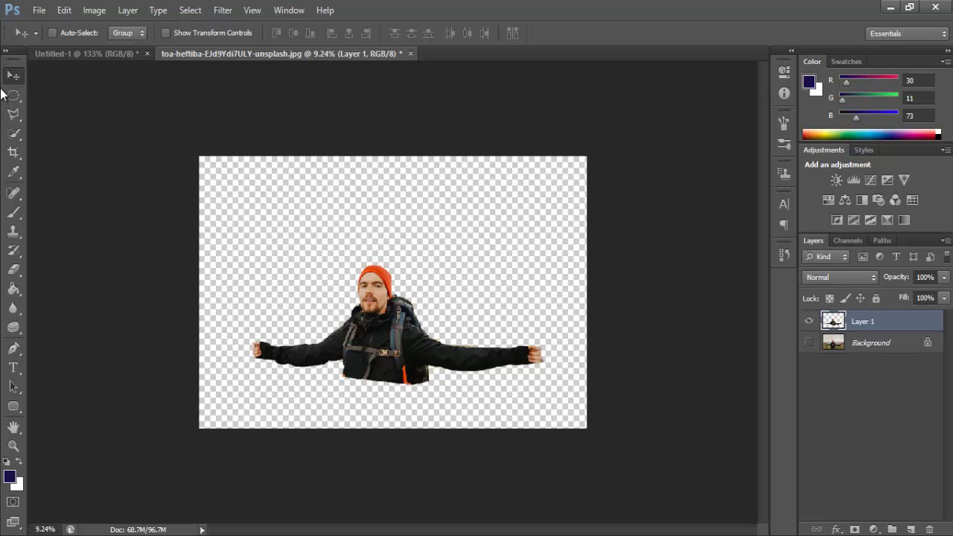
pyautogui.moveTo(422, 297)
pyautogui.mouseDown()
pyautogui.moveTo(418, 283)
pyautogui.moveTo(423, 298)
pyautogui.mouseUp()
# - Zoom in to check the Layer 1 cutout, zoom back out, and show the Background again
pyautogui.scroll(2, 470, 274)
pyautogui.scroll(4, 213, 394)
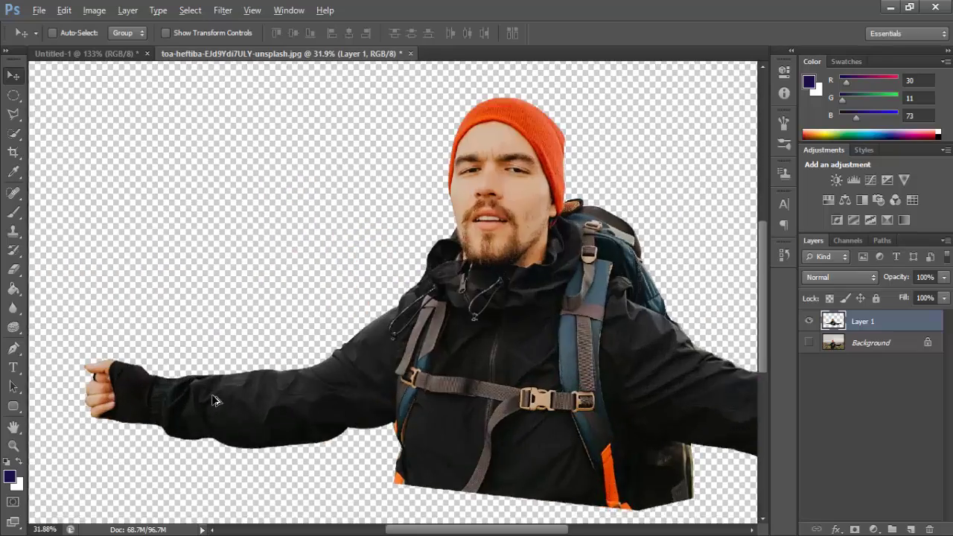
pyautogui.scroll(4, 478, 366)
pyautogui.scroll(2, 624, 257)
pyautogui.scroll(5, 625, 257)
pyautogui.scroll(5, 527, 251)
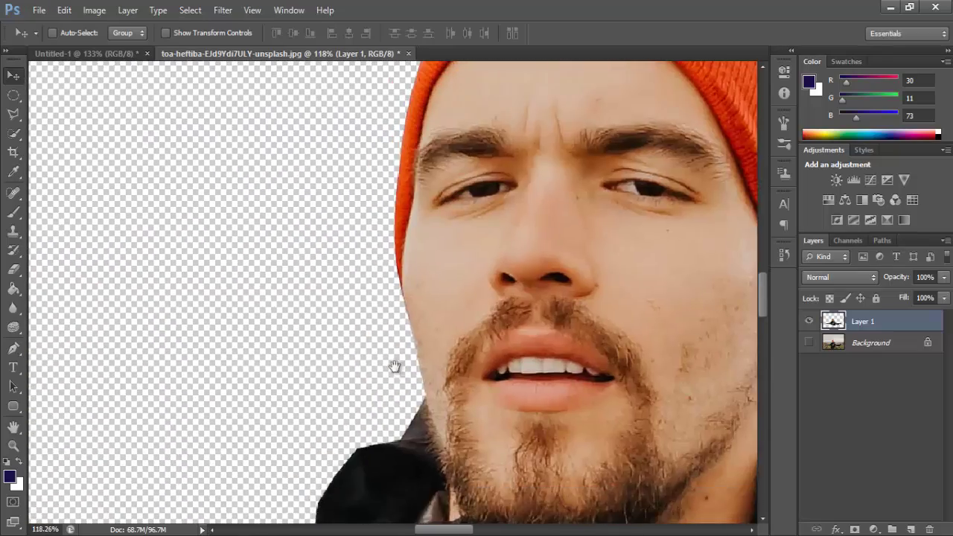
pyautogui.scroll(5, 394, 365)
pyautogui.scroll(-3, 311, 313)
pyautogui.scroll(-3, 324, 303)
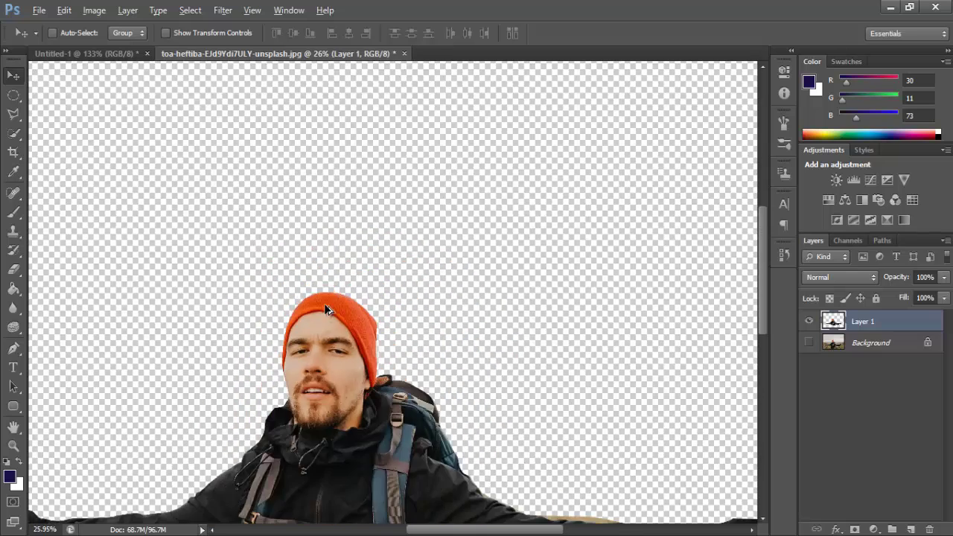
pyautogui.scroll(-3, 324, 303)
pyautogui.click(809, 342)
pyautogui.click(14, 348)
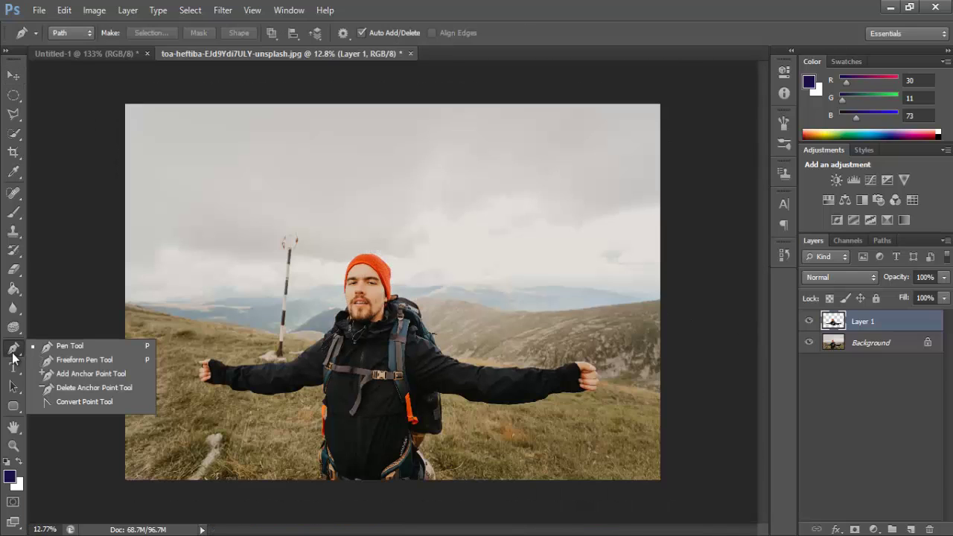
pyautogui.click(76, 362)
pyautogui.click(16, 115)
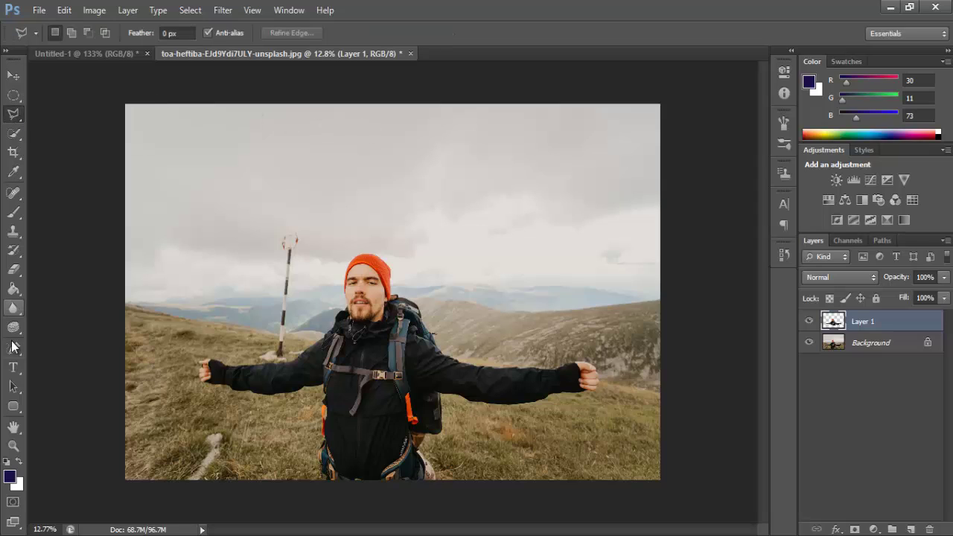
pyautogui.press('p')
pyautogui.moveTo(360, 127)
pyautogui.mouseDown()
pyautogui.moveTo(325, 154)
pyautogui.moveTo(318, 249)
pyautogui.moveTo(456, 290)
pyautogui.moveTo(475, 141)
pyautogui.moveTo(362, 127)
pyautogui.mouseUp()
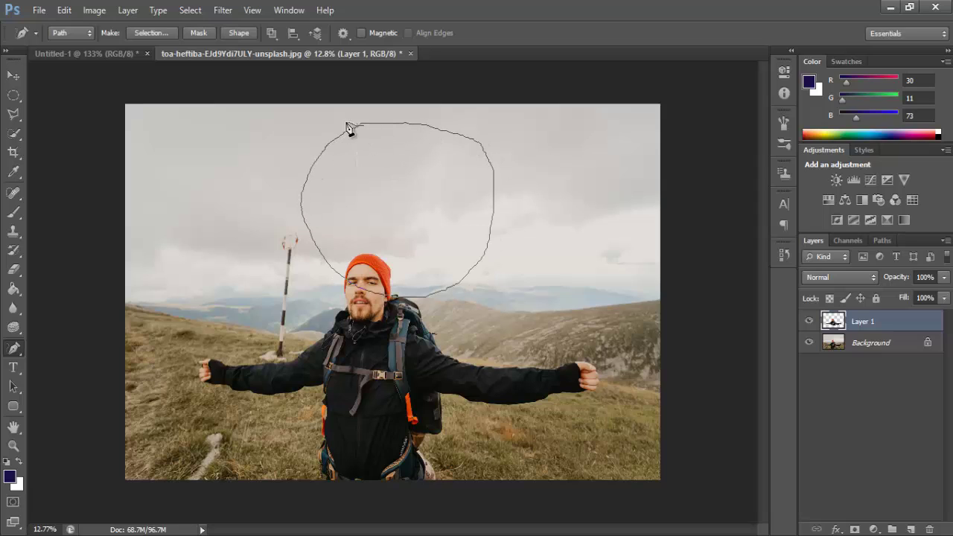
pyautogui.hotkey('ctrl', 'Return')
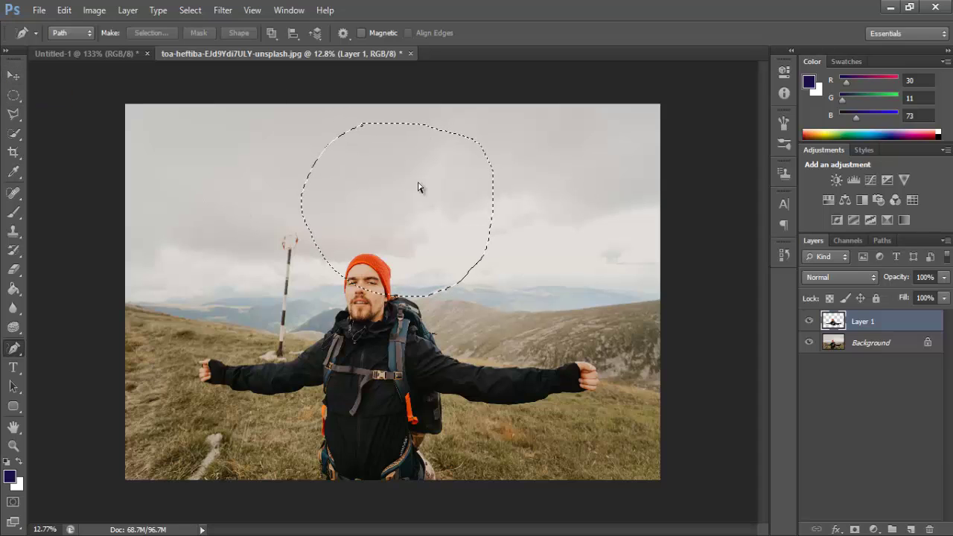
pyautogui.hotkey('ctrl', 'd')
pyautogui.press('Escape')
pyautogui.rightClick(15, 349)
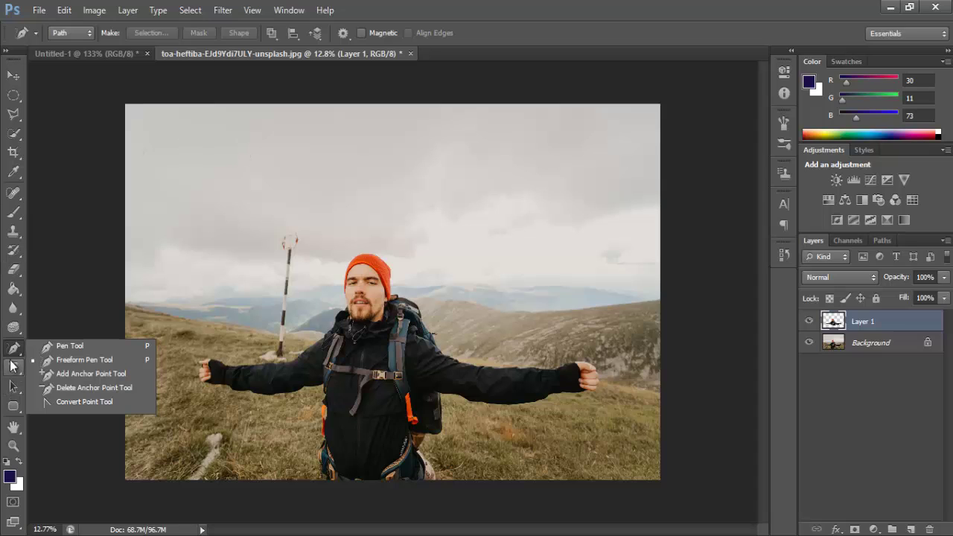
# - Draw a closed four-cornered path in the sky above the pole with the Pen Tool
pyautogui.click(60, 345)
pyautogui.click(355, 156)
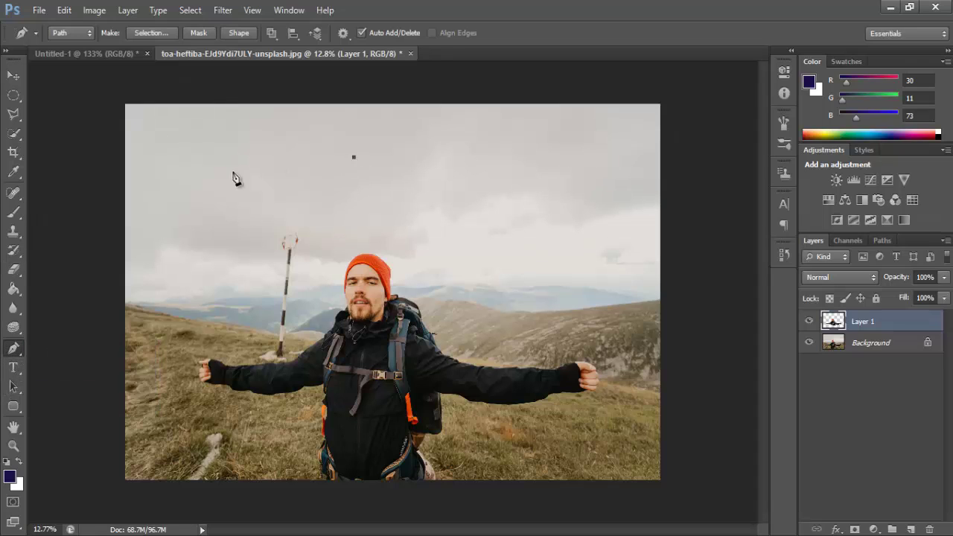
pyautogui.click(223, 172)
pyautogui.click(244, 265)
pyautogui.click(395, 237)
pyautogui.press('Return')
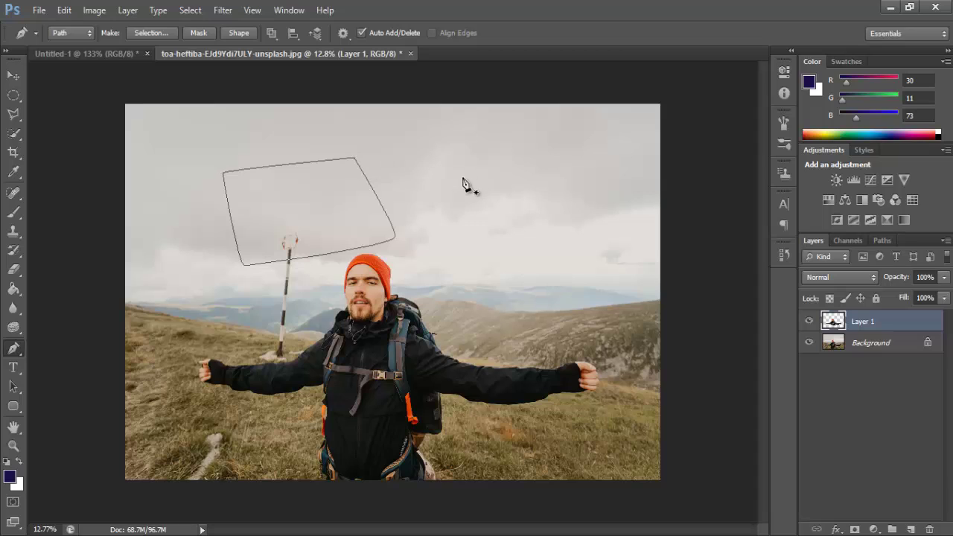
# - Add an extra anchor point on the sky path's right edge
pyautogui.rightClick(14, 348)
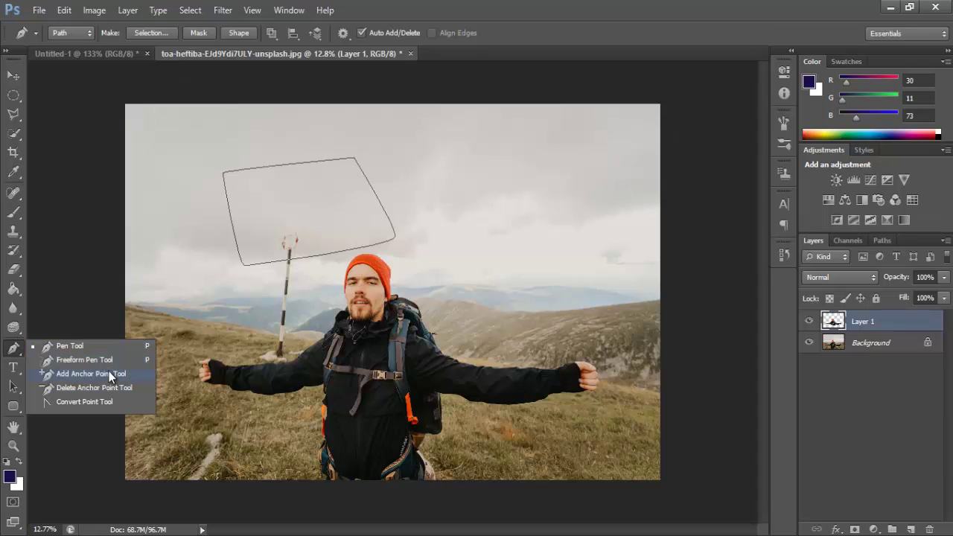
pyautogui.click(109, 373)
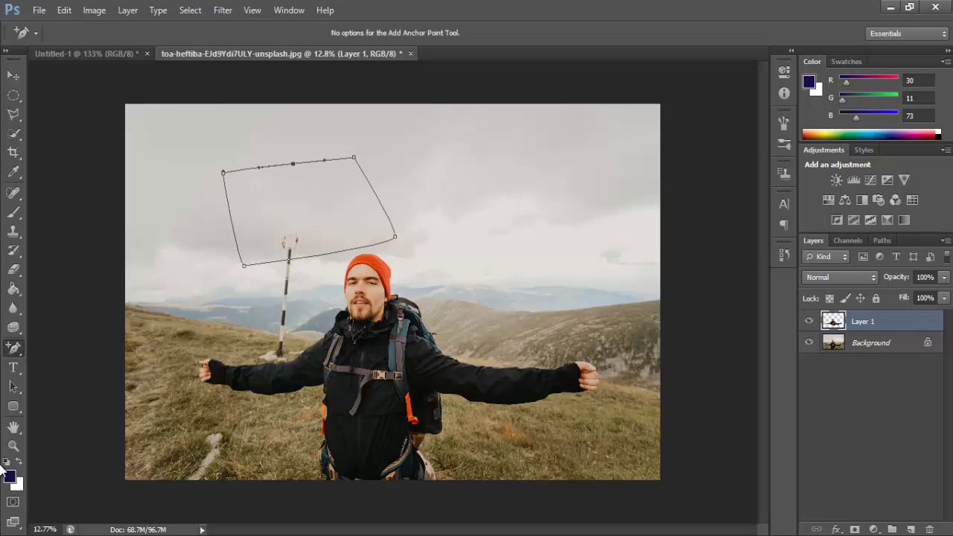
pyautogui.rightClick(22, 352)
pyautogui.click(55, 348)
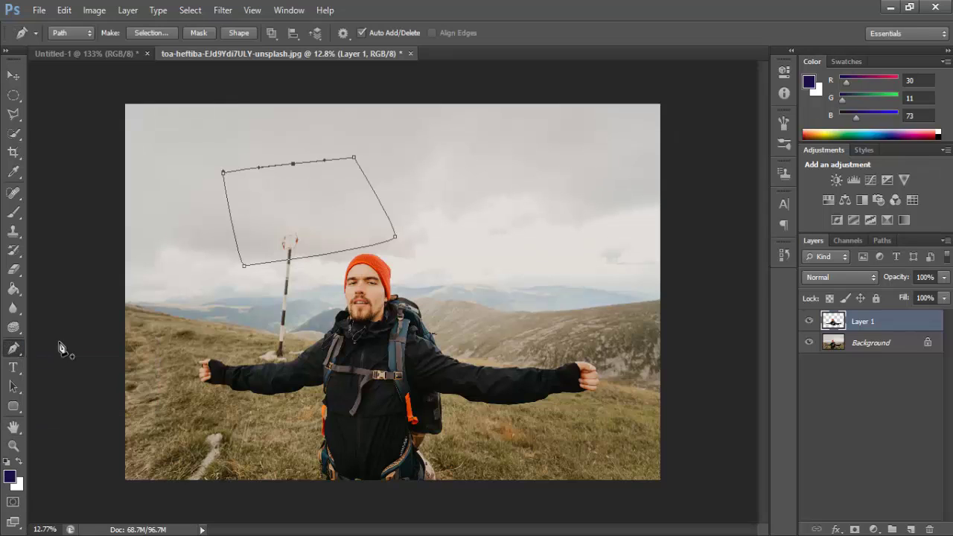
pyautogui.click(378, 199)
pyautogui.rightClick(13, 351)
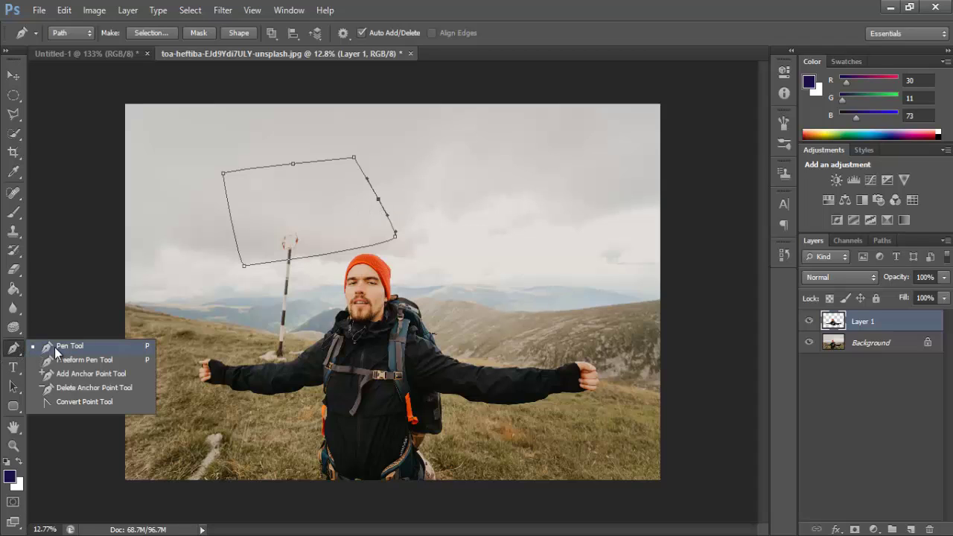
# - Delete the extra top-edge anchor, then remove and restore the top-left corner with the Pen
pyautogui.click(65, 387)
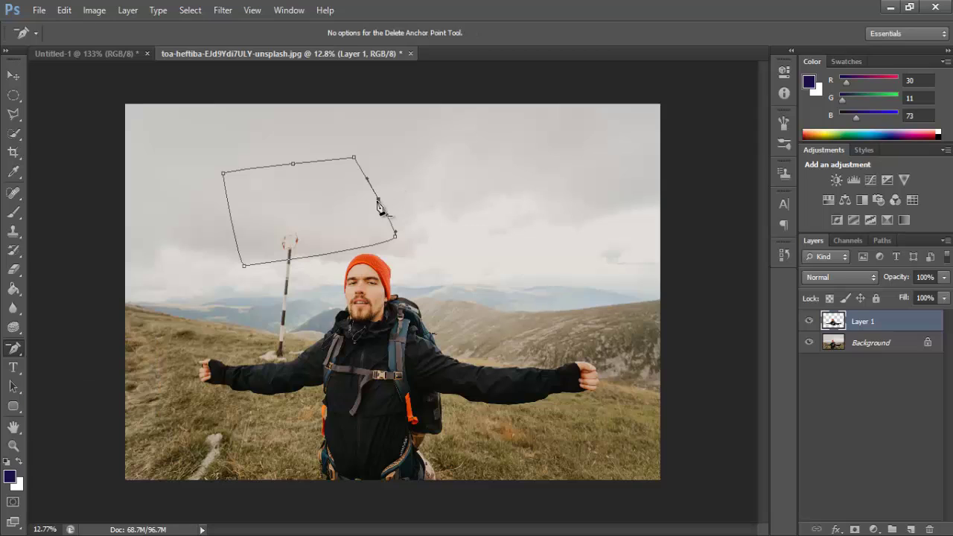
pyautogui.click(292, 165)
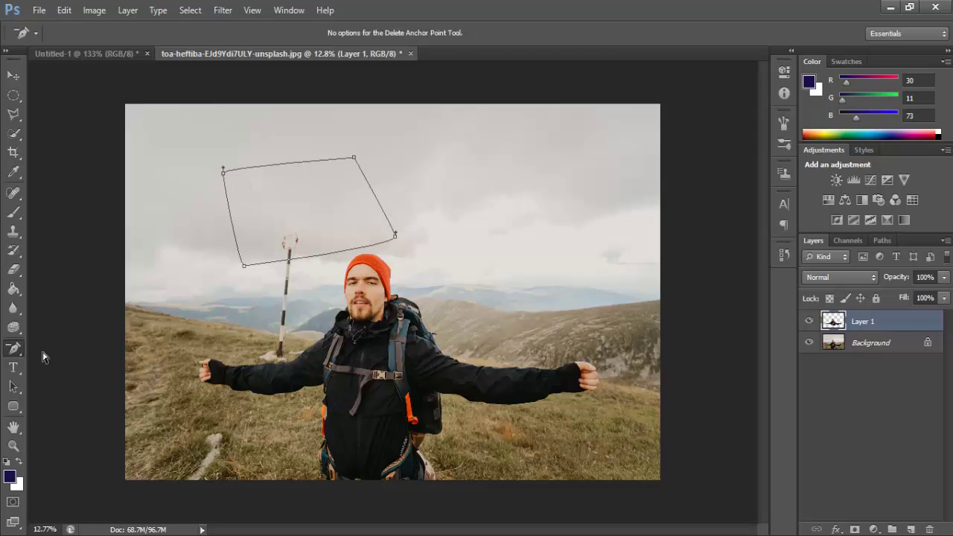
pyautogui.rightClick(26, 349)
pyautogui.click(66, 346)
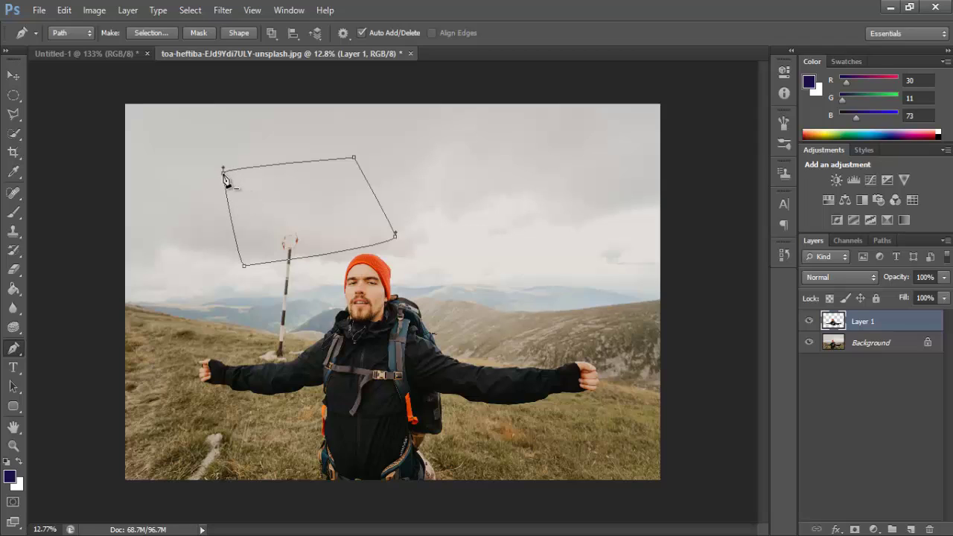
pyautogui.click(223, 173)
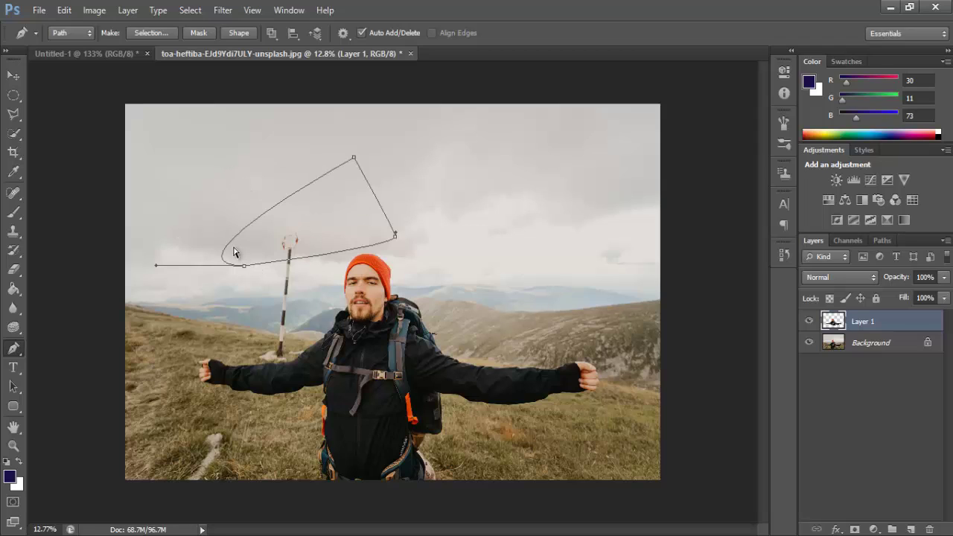
pyautogui.hotkey('ctrl', 'z')
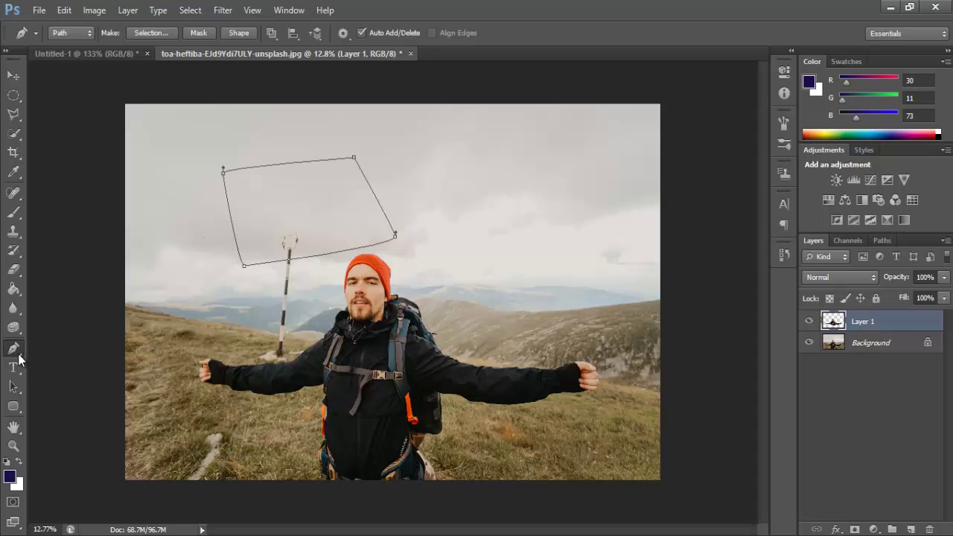
pyautogui.rightClick(15, 349)
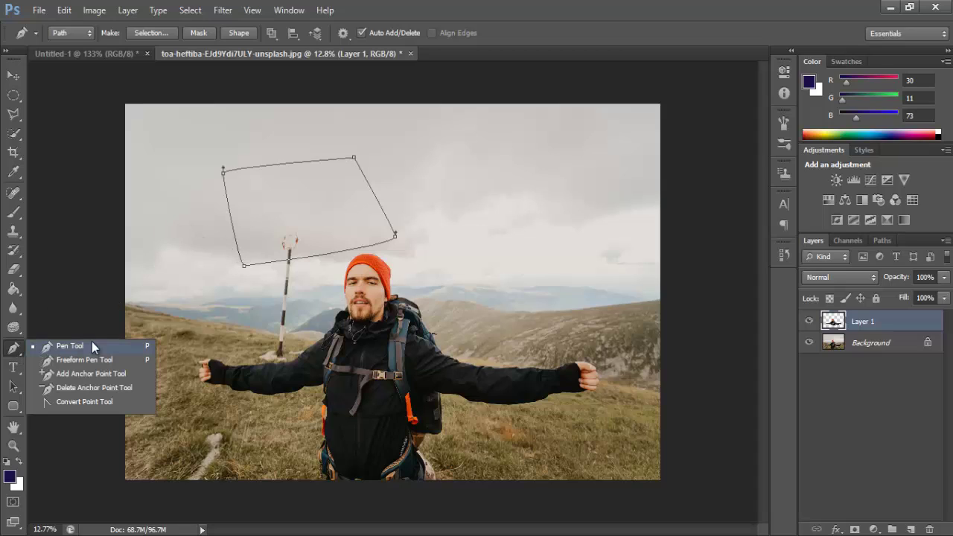
# - Draw a closed four-cornered path on the grass beside the hiker's left arm
pyautogui.click(103, 401)
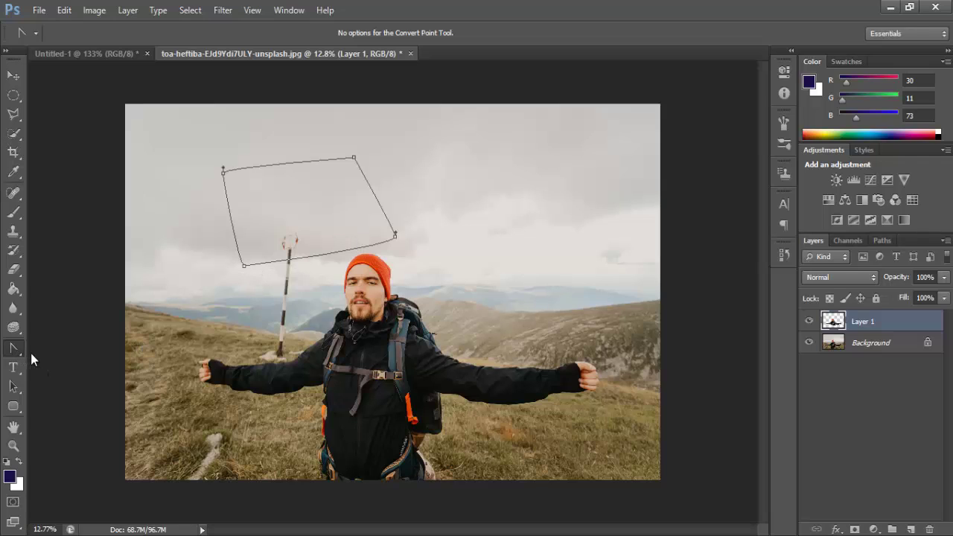
pyautogui.rightClick(15, 348)
pyautogui.click(75, 345)
pyautogui.click(170, 303)
pyautogui.click(170, 383)
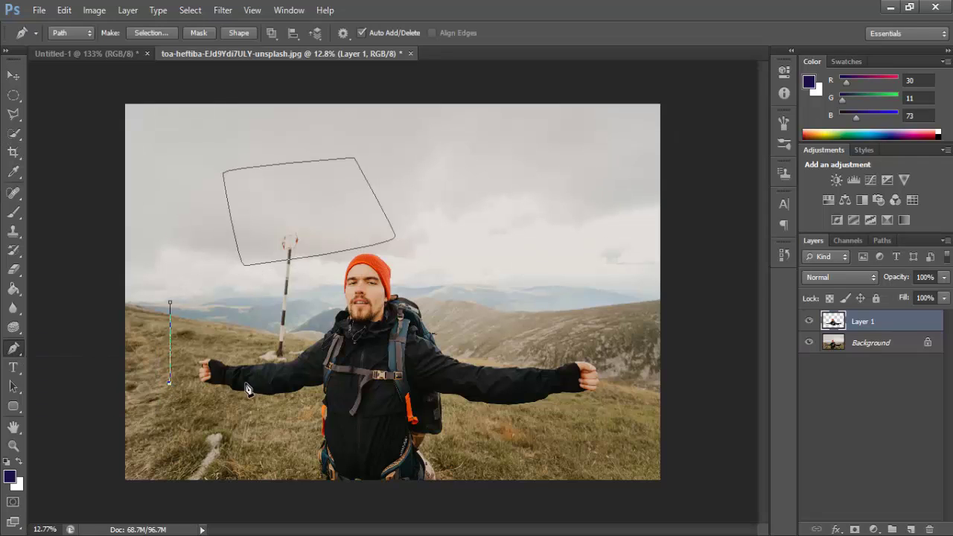
pyautogui.click(253, 382)
pyautogui.click(242, 294)
pyautogui.click(170, 301)
# - Curve the new path's top-left corner with the Convert Point Tool, then undo it
pyautogui.rightClick(14, 349)
pyautogui.click(74, 401)
pyautogui.rightClick(16, 348)
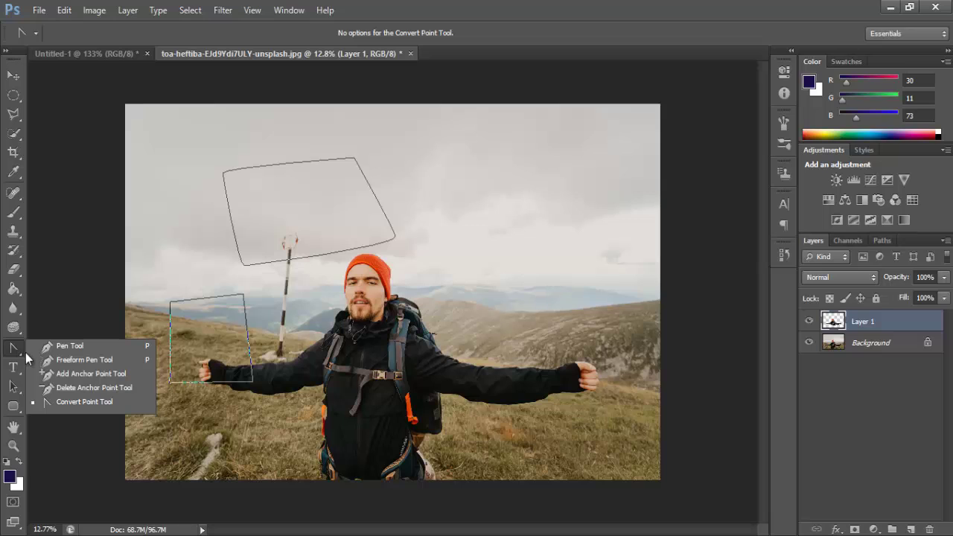
pyautogui.click(69, 406)
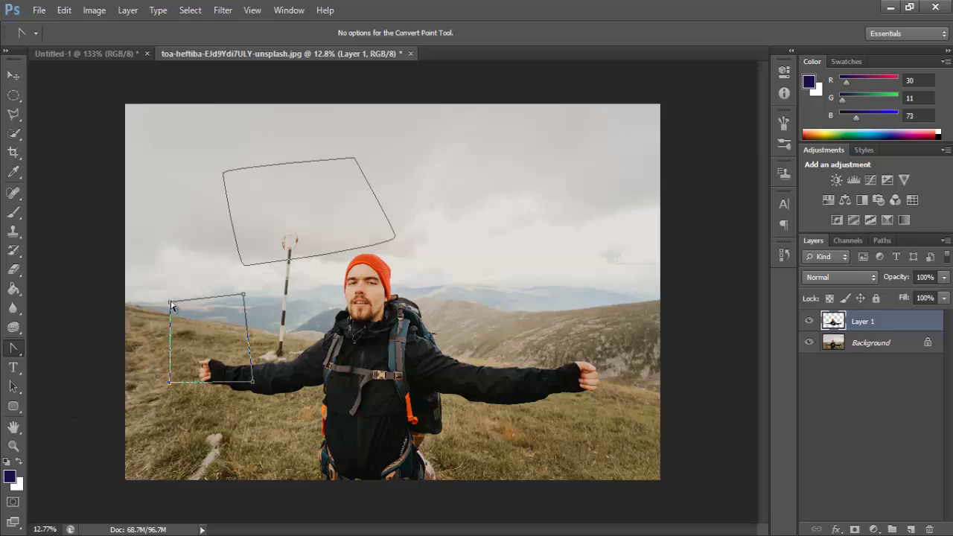
pyautogui.moveTo(170, 302); pyautogui.dragTo(140, 355)
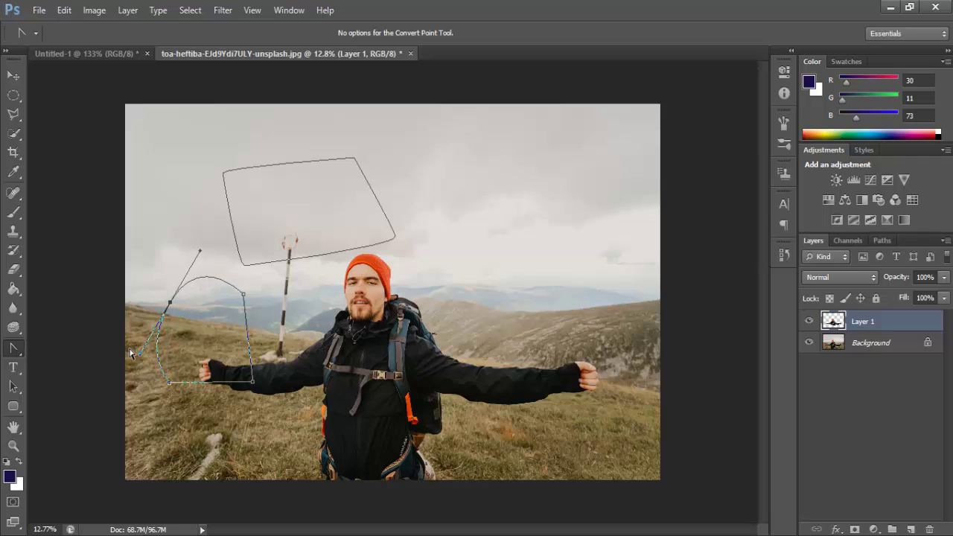
pyautogui.hotkey('ctrl', 'z')
pyautogui.rightClick(21, 348)
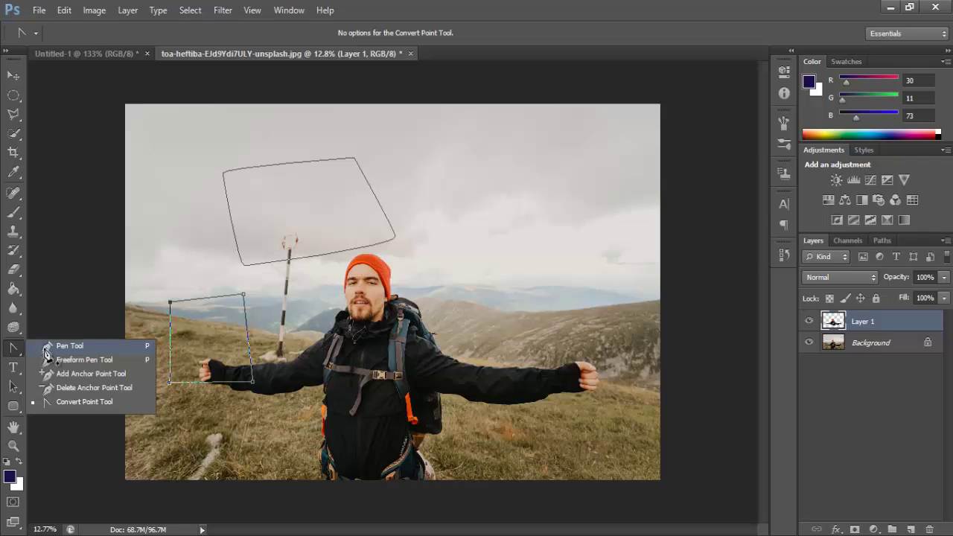
pyautogui.click(47, 346)
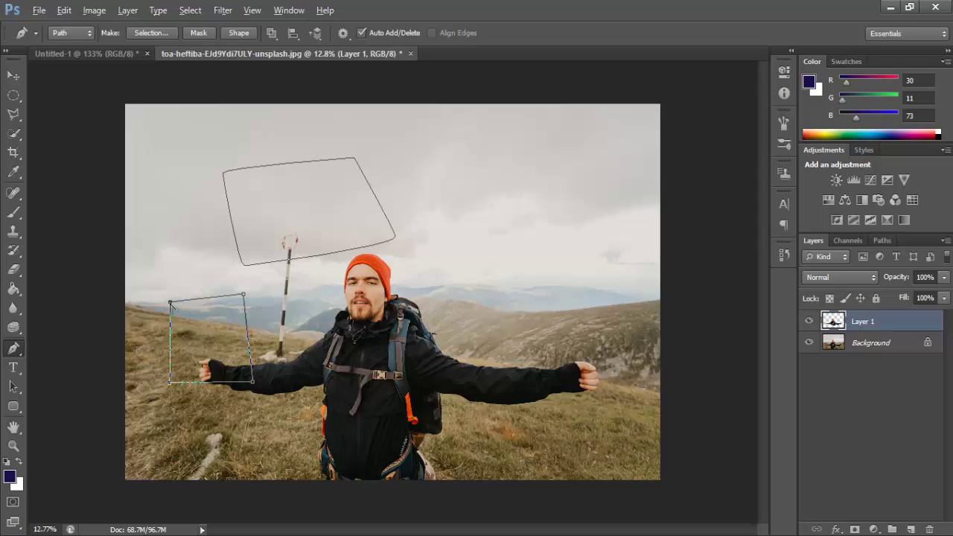
# - Raise the grass path's top-left corner, trying curved handles, then restore it as a sharp corner
pyautogui.moveTo(171, 303)
pyautogui.mouseDown()
pyautogui.moveTo(116, 387)
pyautogui.moveTo(133, 355)
pyautogui.mouseUp()
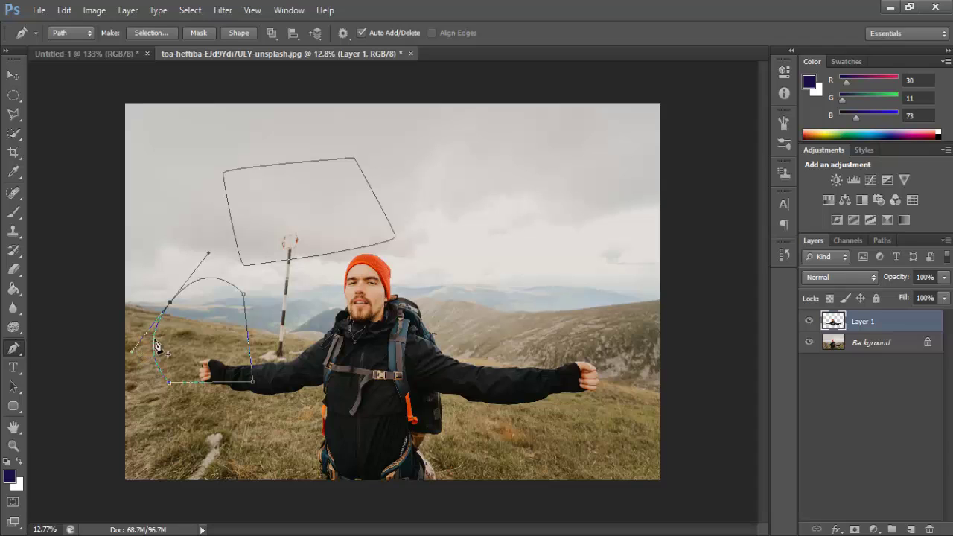
pyautogui.moveTo(171, 303)
pyautogui.mouseDown()
pyautogui.moveTo(165, 279)
pyautogui.moveTo(182, 253)
pyautogui.mouseUp()
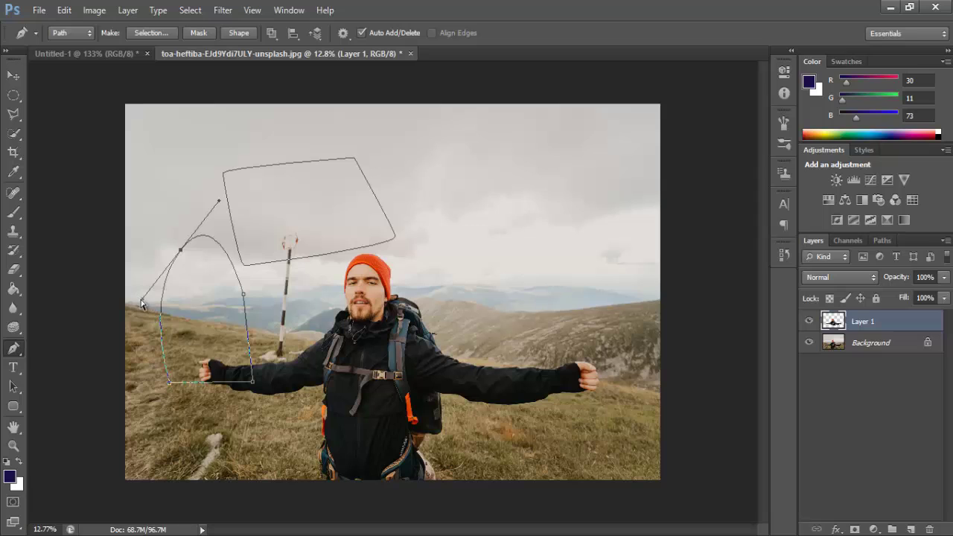
pyautogui.moveTo(134, 283)
pyautogui.mouseDown()
pyautogui.moveTo(145, 304)
pyautogui.moveTo(130, 293)
pyautogui.moveTo(171, 149)
pyautogui.moveTo(117, 170)
pyautogui.mouseUp()
pyautogui.moveTo(235, 220)
pyautogui.mouseDown()
pyautogui.moveTo(258, 186)
pyautogui.moveTo(226, 173)
pyautogui.mouseUp()
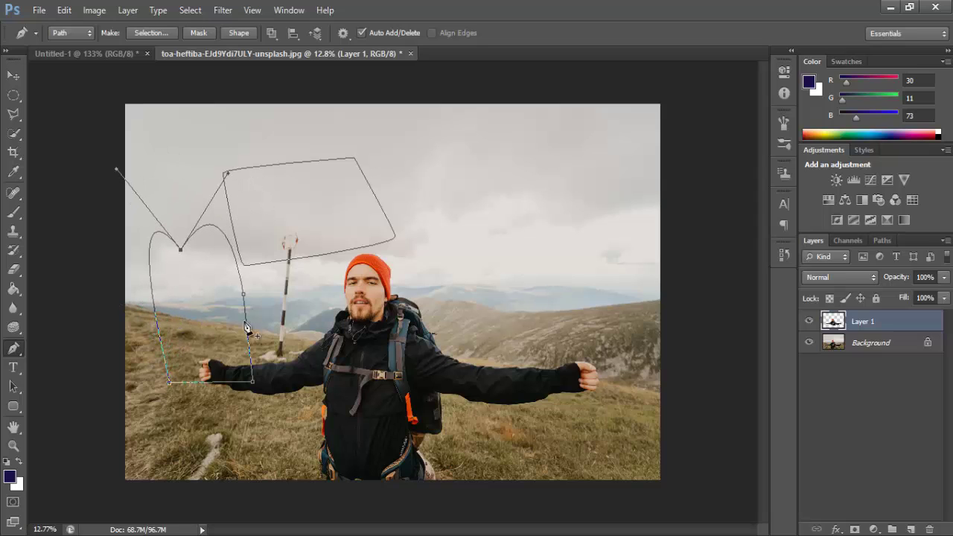
pyautogui.keyDown('alt'); pyautogui.click(180, 250); pyautogui.keyUp('alt')
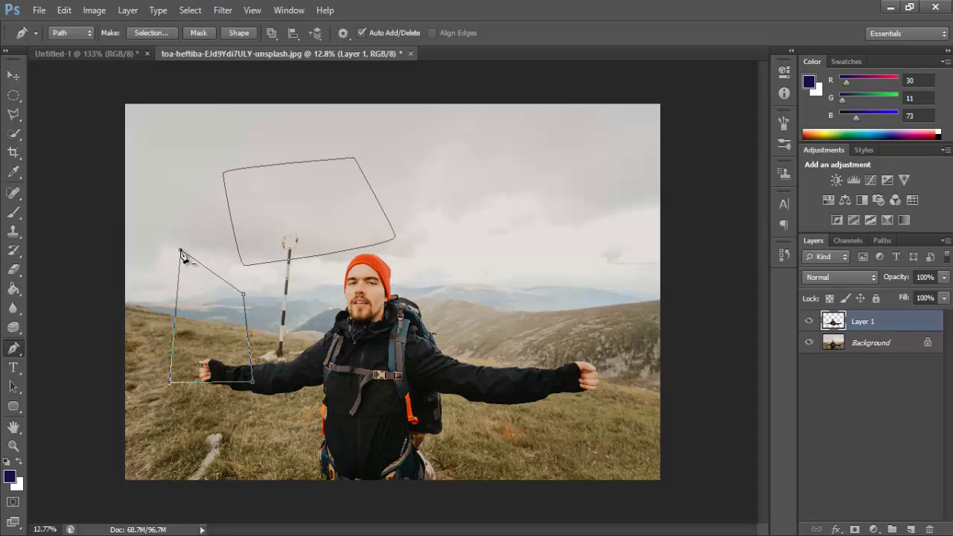
pyautogui.moveTo(181, 250); pyautogui.dragTo(113, 281)
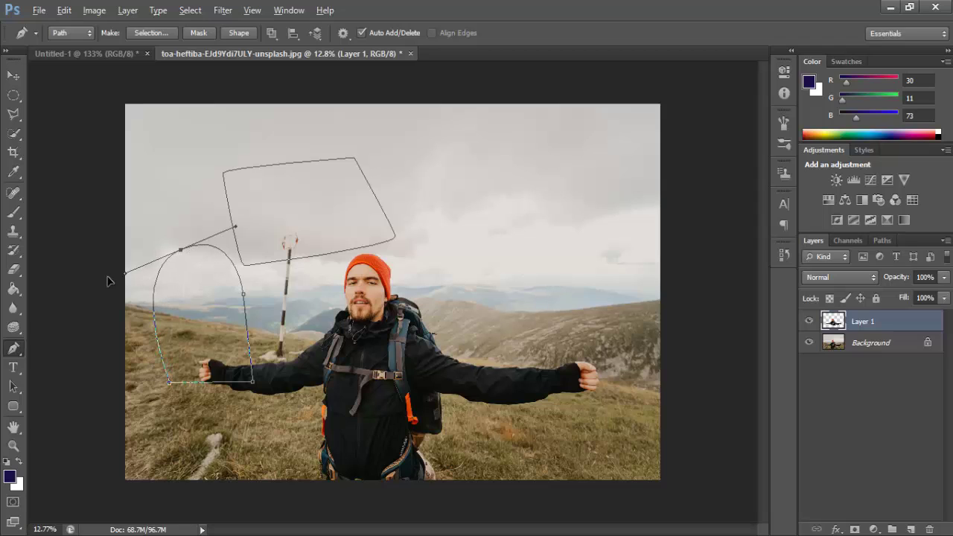
pyautogui.keyDown('alt'); pyautogui.click(181, 251); pyautogui.keyUp('alt')
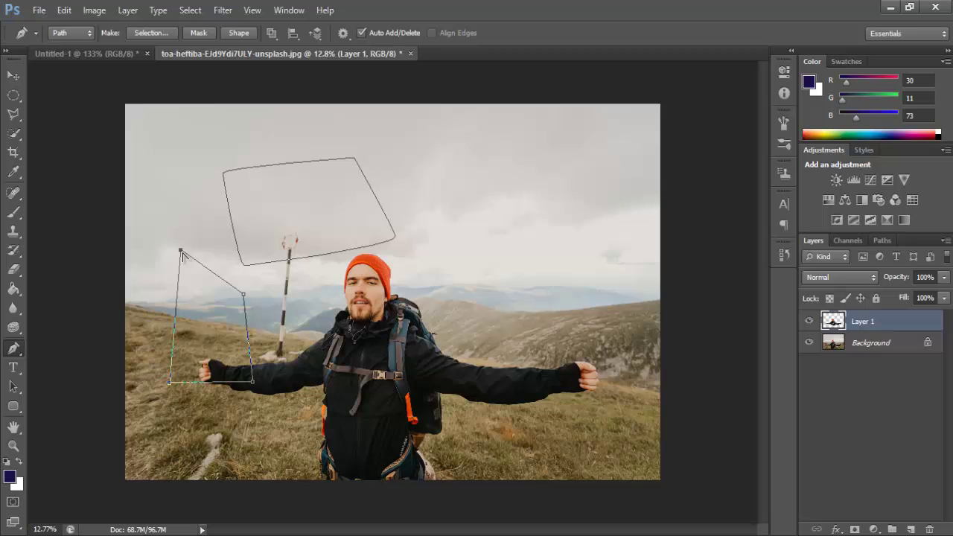